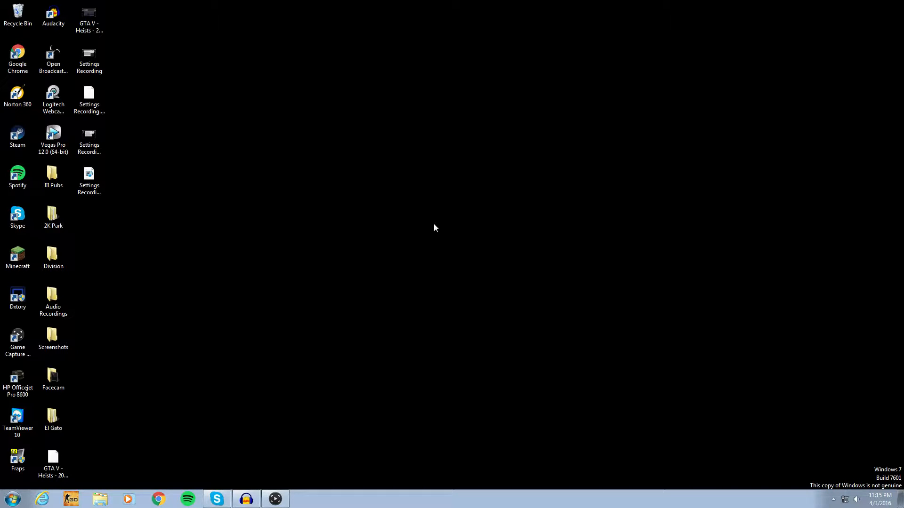
Open the Game Capture HD60 device settings in Game Capture HD and review the capture, picture, audio and profile options
left_click(275, 498)
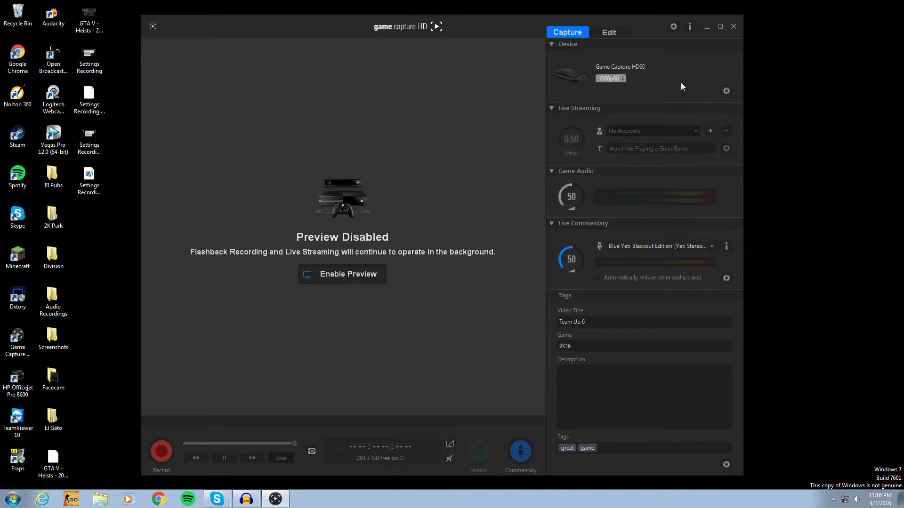
left_click(726, 92)
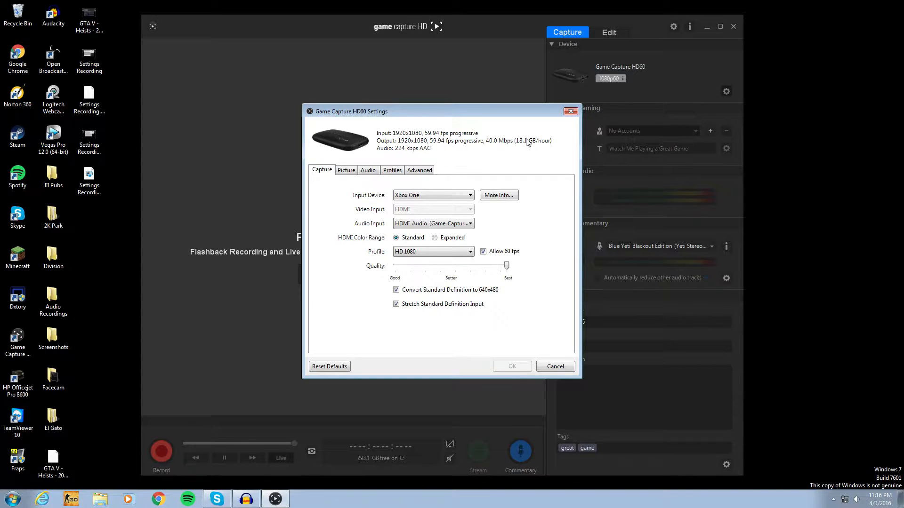
left_click(345, 172)
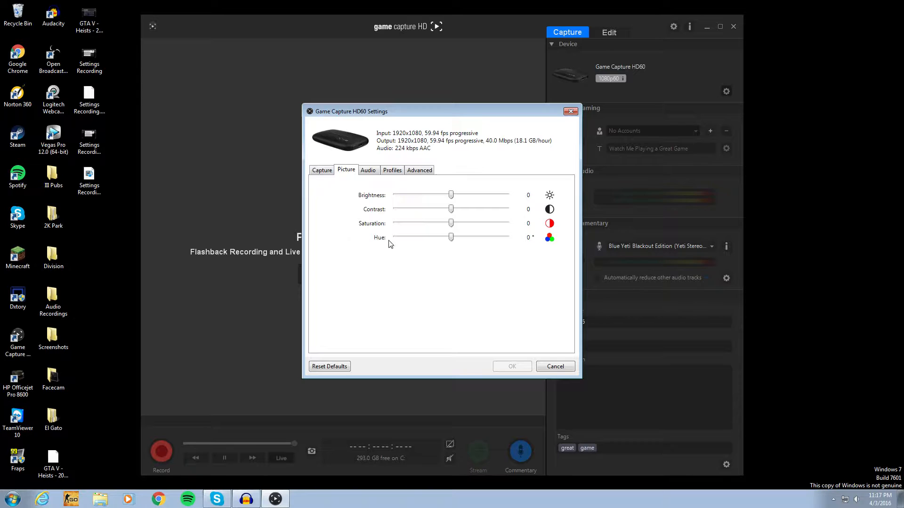
left_click(373, 174)
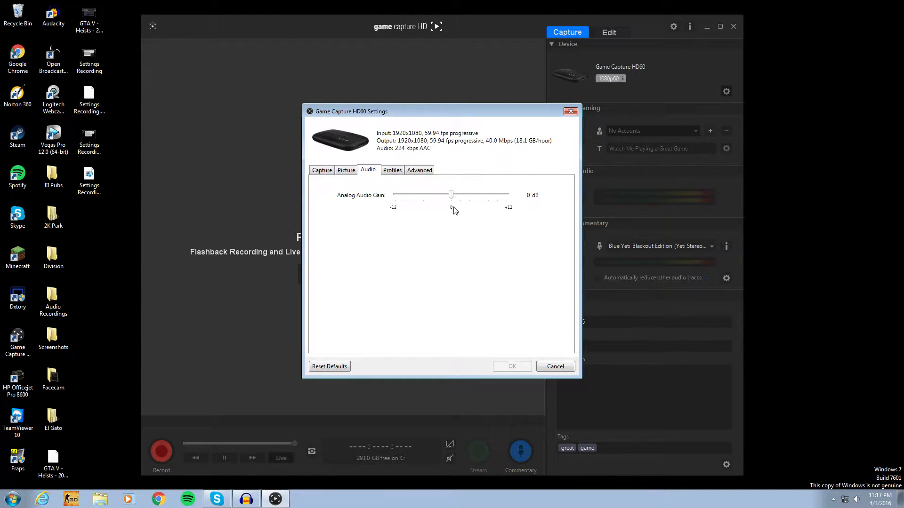
left_click(395, 174)
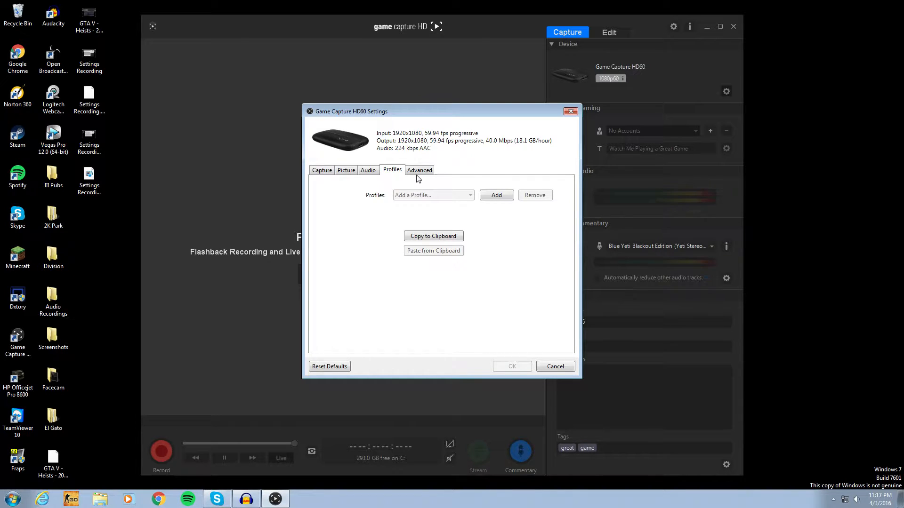
Raise the capture device's picture brightness to 19, then bring it back to -1
left_click(346, 175)
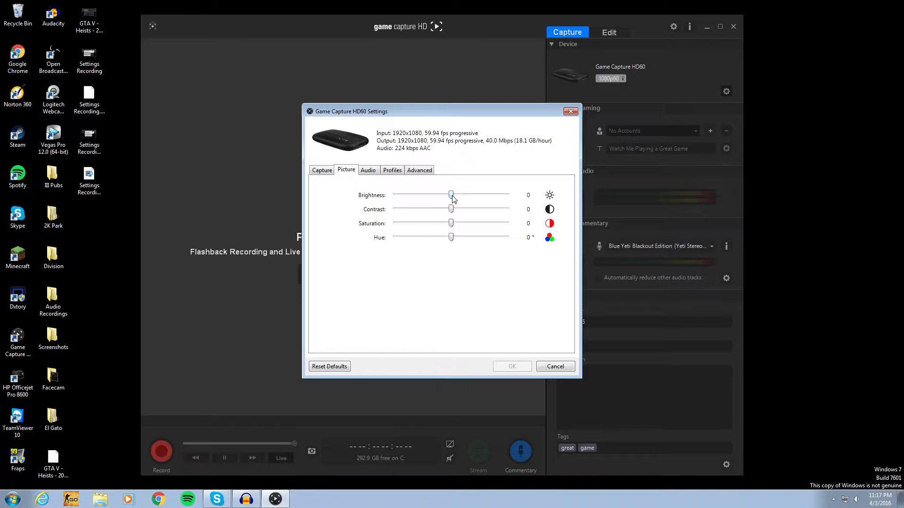
left_click_drag(451, 195, 463, 196)
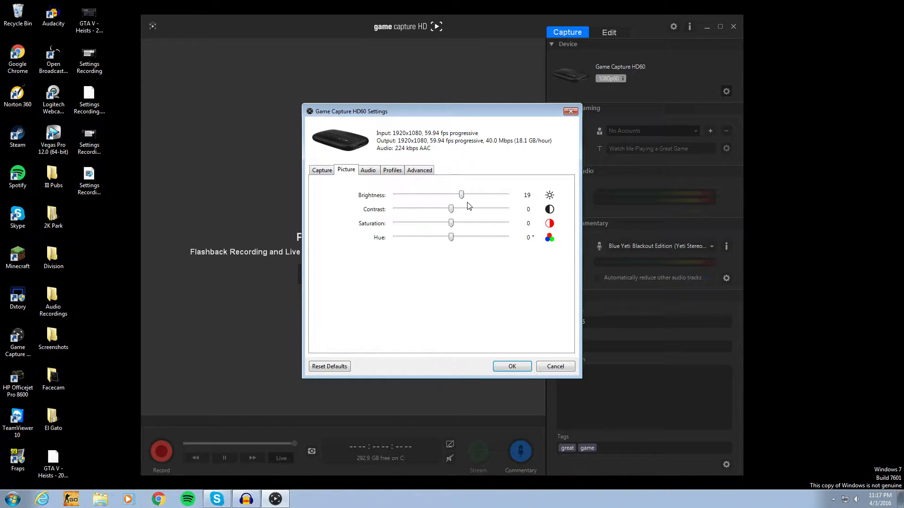
left_click_drag(462, 198, 453, 202)
Review the capture, profile and advanced device settings again, accept them and close Game Capture HD
left_click(318, 170)
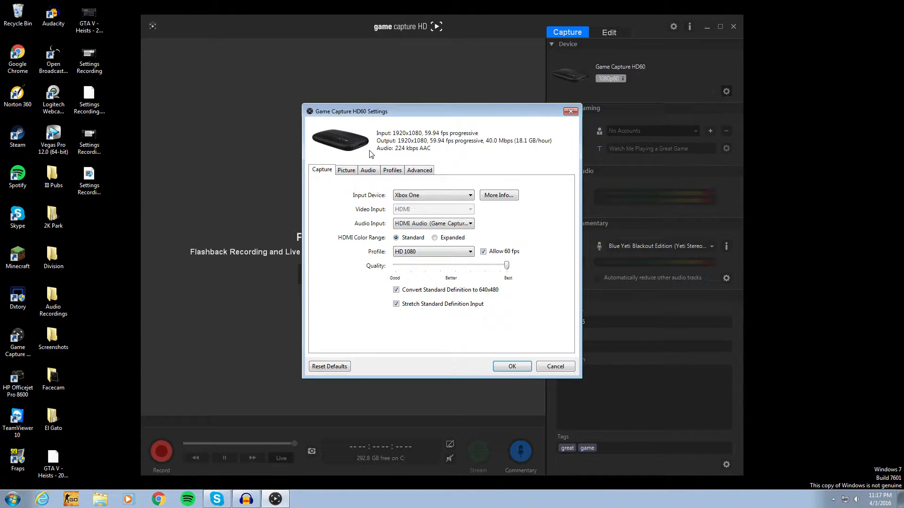
left_click(414, 174)
left_click(398, 171)
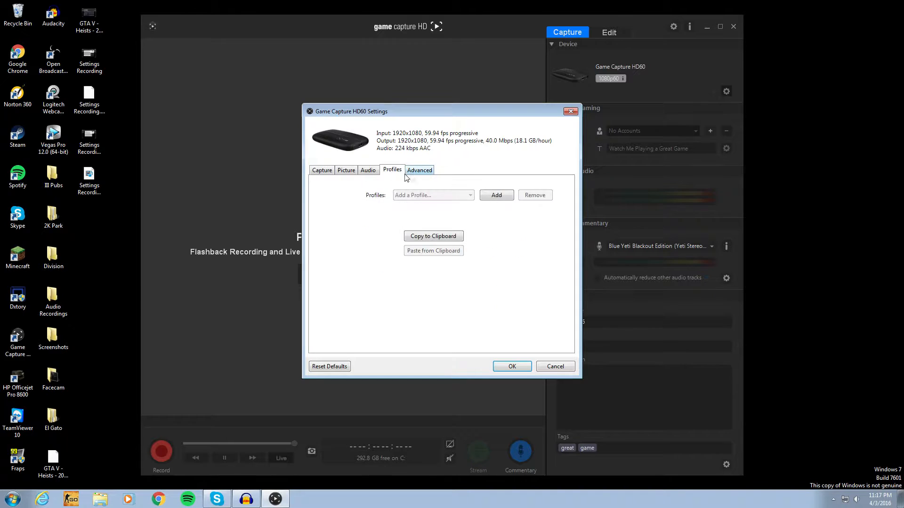
left_click(427, 172)
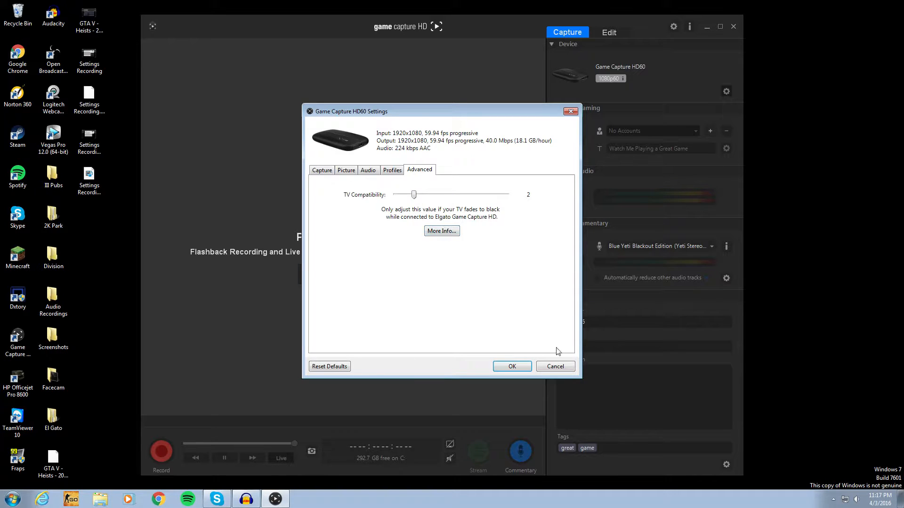
left_click(370, 172)
left_click(347, 172)
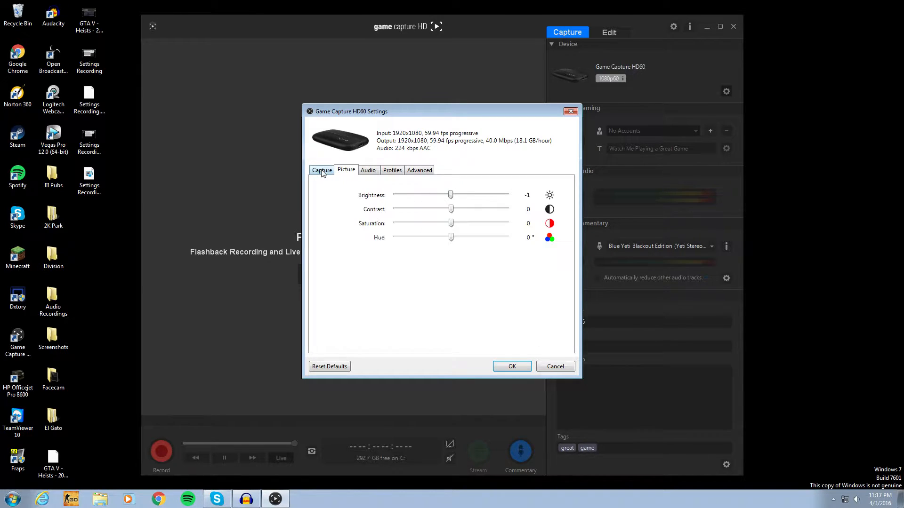
left_click(323, 173)
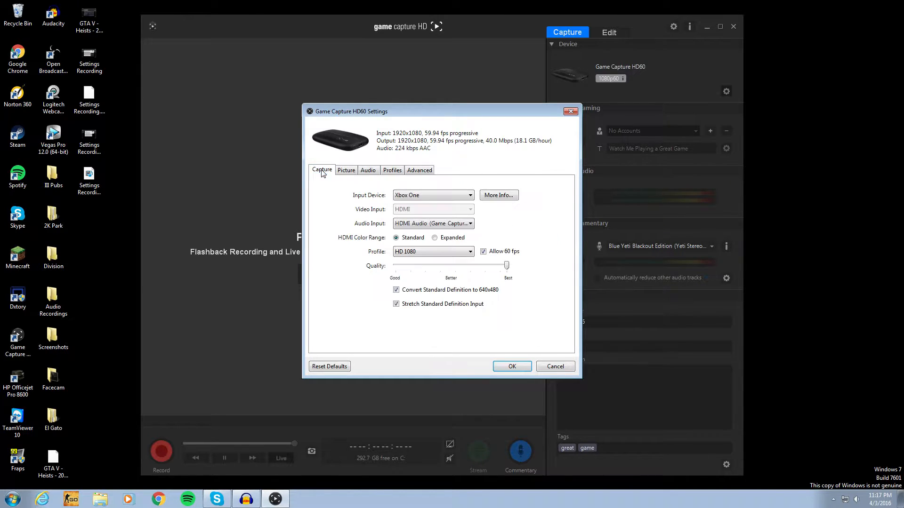
left_click(513, 367)
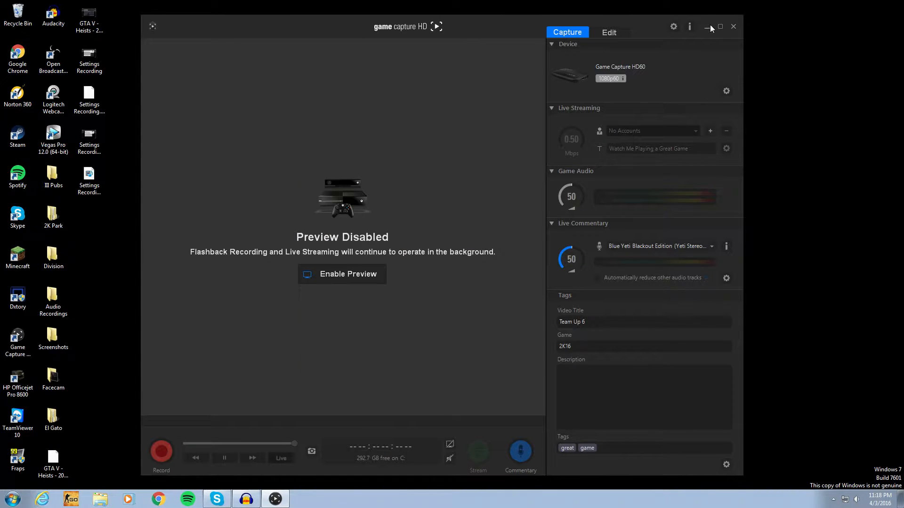
left_click(733, 27)
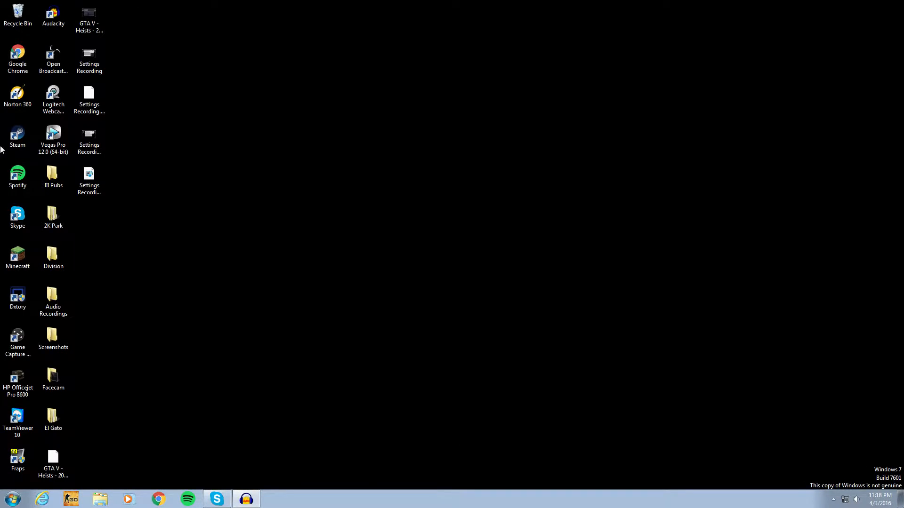
Launch Vegas Pro 12.0 and restore its window to a smaller size beside the desktop icons
left_click(50, 137)
double_click(50, 137)
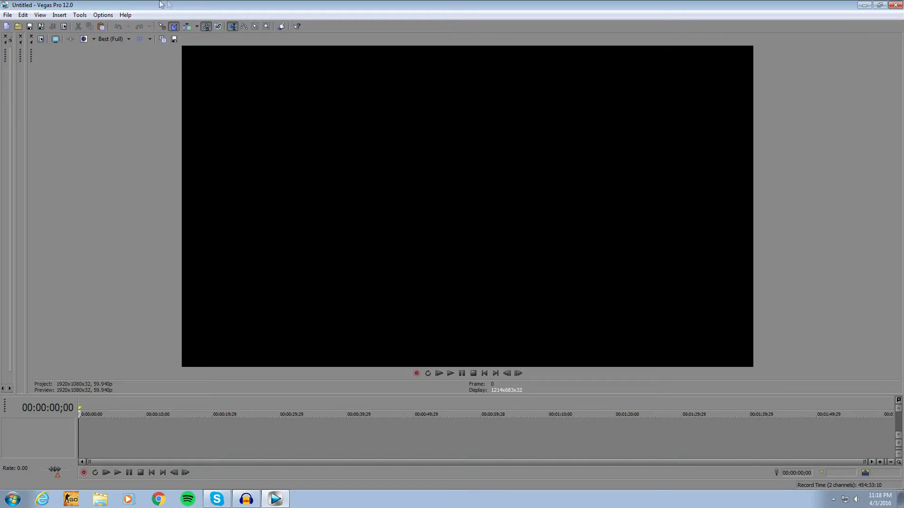
left_click_drag(226, 5, 488, 34)
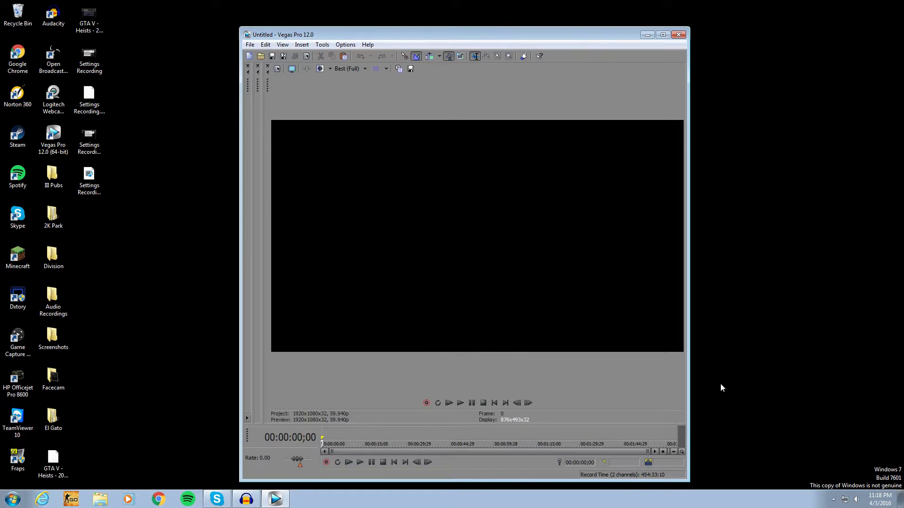
Hide and restore the window docking area, then enlarge the timeline pane below the video preview
key("F11")
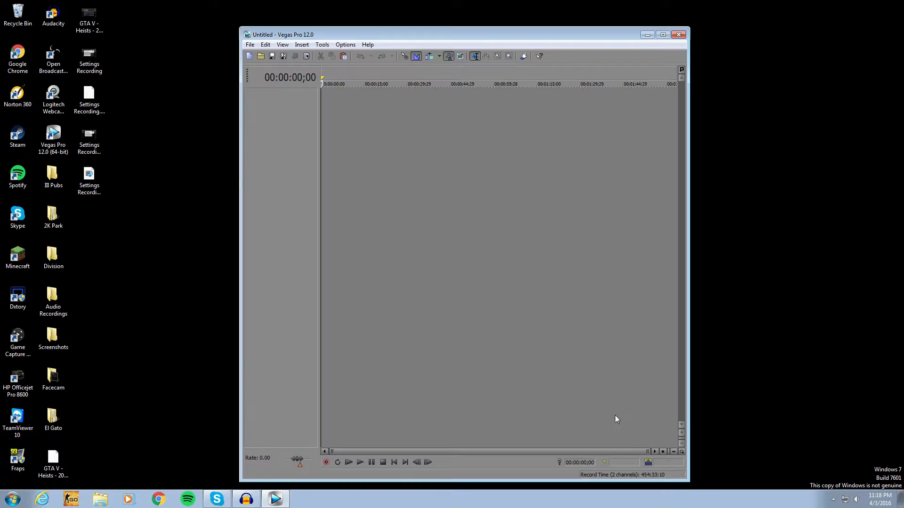
left_click(477, 66)
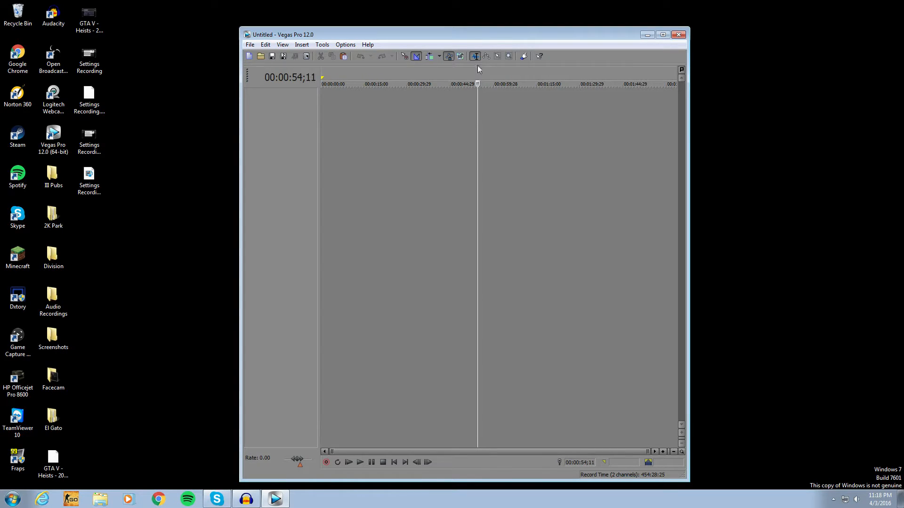
key("F11")
left_click_drag(485, 426, 490, 371)
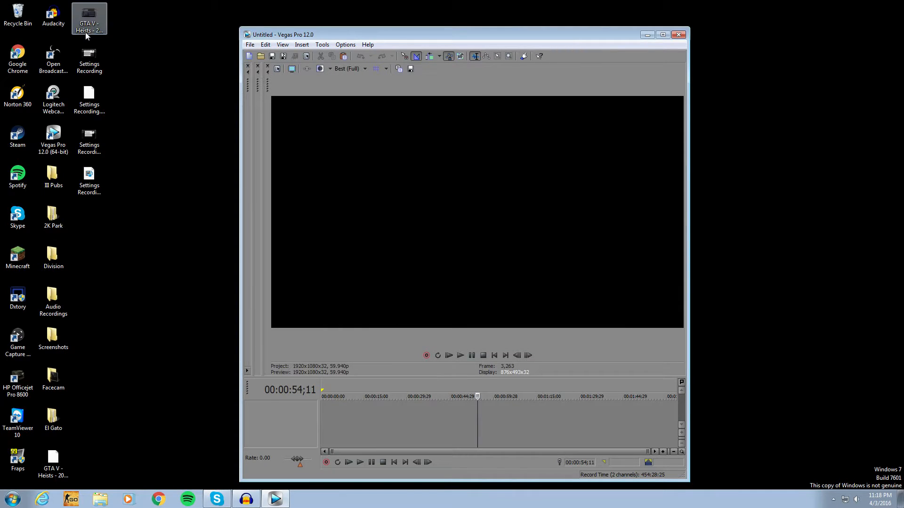
Add the GTA V - Heists video from the desktop to the start of the empty timeline
mouse_move(109, 20)
left_mouse_down()
mouse_move(119, 70)
mouse_move(116, 12)
left_mouse_up()
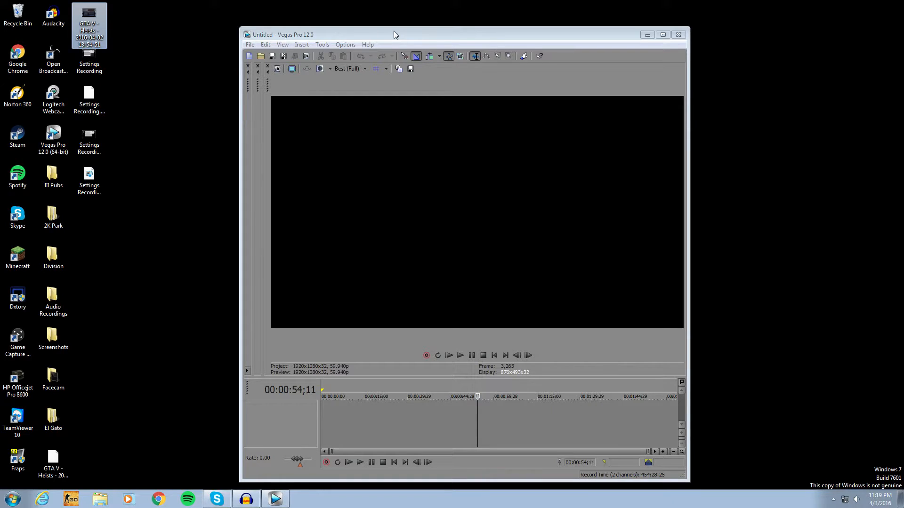
left_click_drag(83, 23, 322, 406)
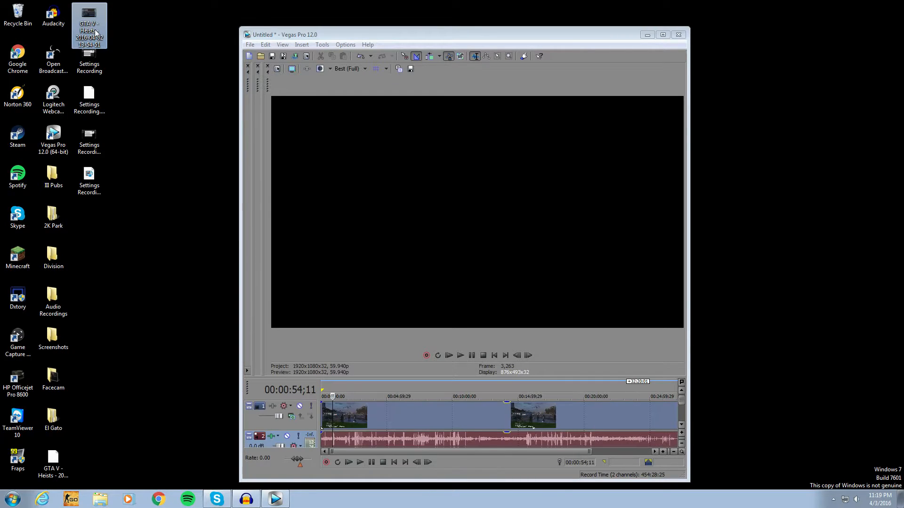
Maximize the Vegas Pro window and resize its panes to give the video preview more room
left_click_drag(355, 38, 326, 160)
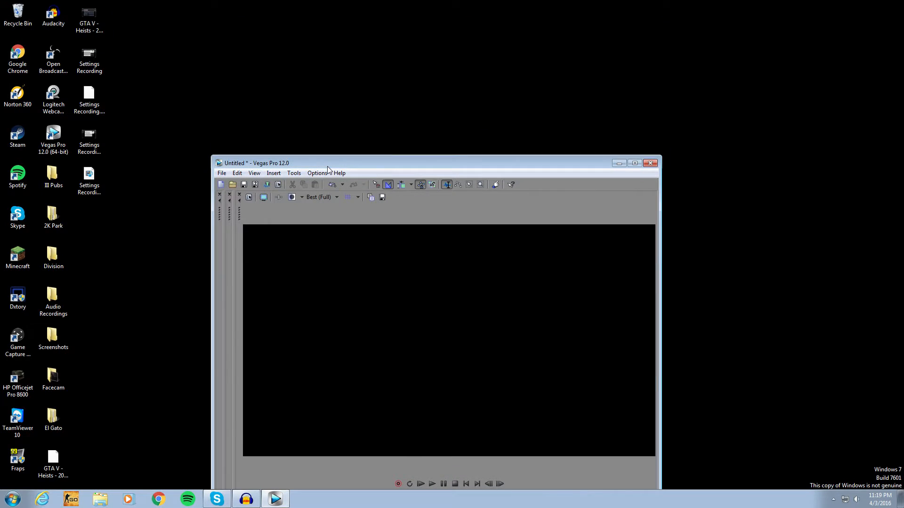
double_click(327, 160)
left_click_drag(472, 207, 47, 190)
left_click_drag(479, 196, 21, 182)
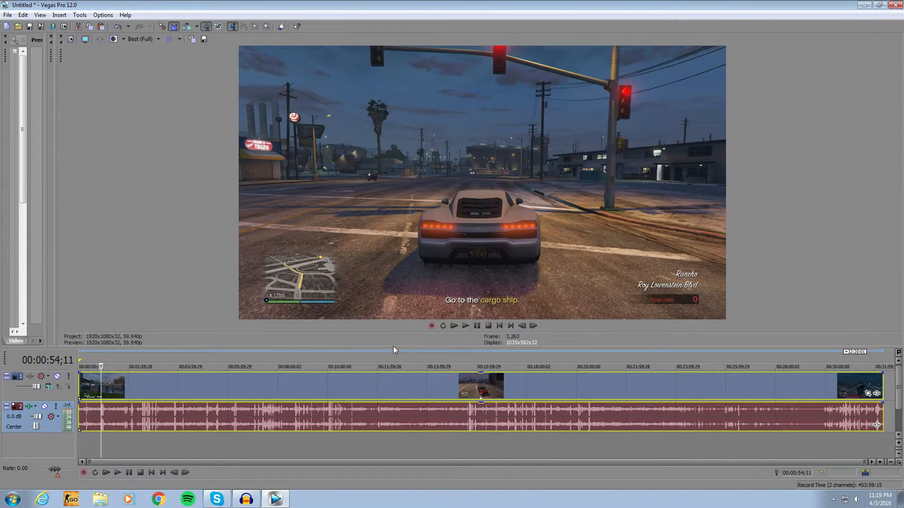
left_click_drag(395, 349, 400, 384)
Preview the imported gameplay footage at several points along the timeline, up to about 23 minutes
left_click(158, 416)
left_click(199, 417)
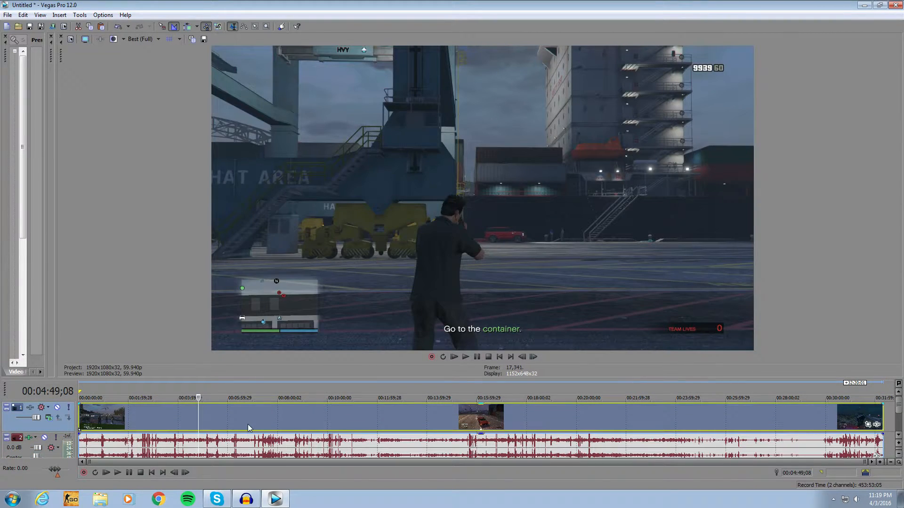
left_click(238, 421)
left_click(275, 417)
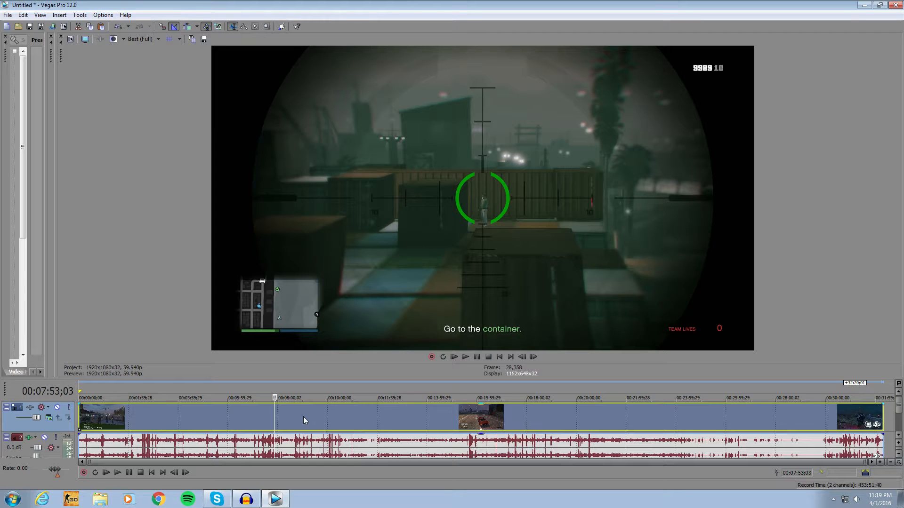
left_click(314, 417)
left_click(393, 417)
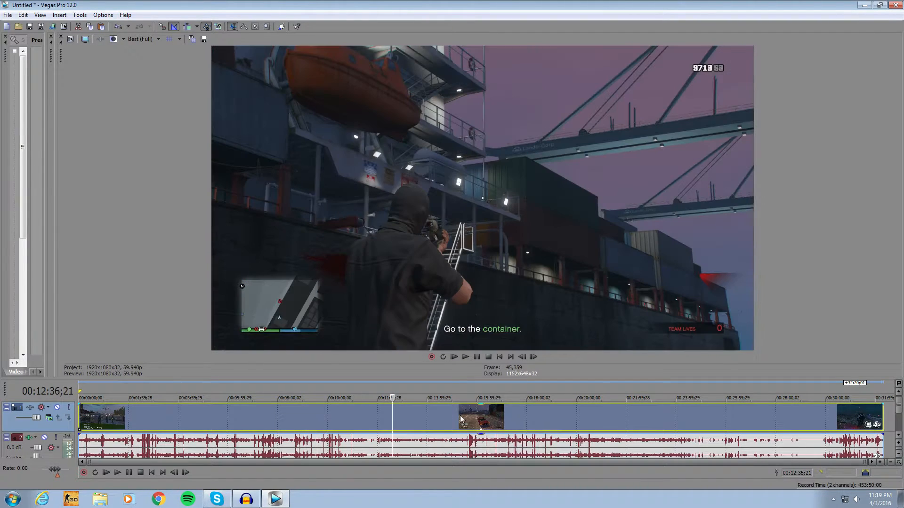
left_click(523, 415)
left_click(656, 424)
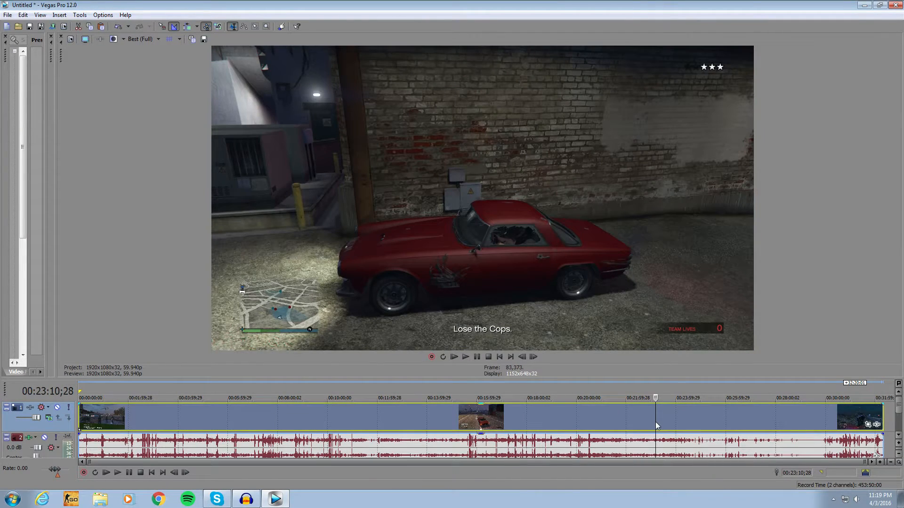
Return to the beginning of the clip and examine the driving footage within the first minute
left_click(173, 416)
left_click(128, 414)
left_click(81, 415)
left_click(103, 415)
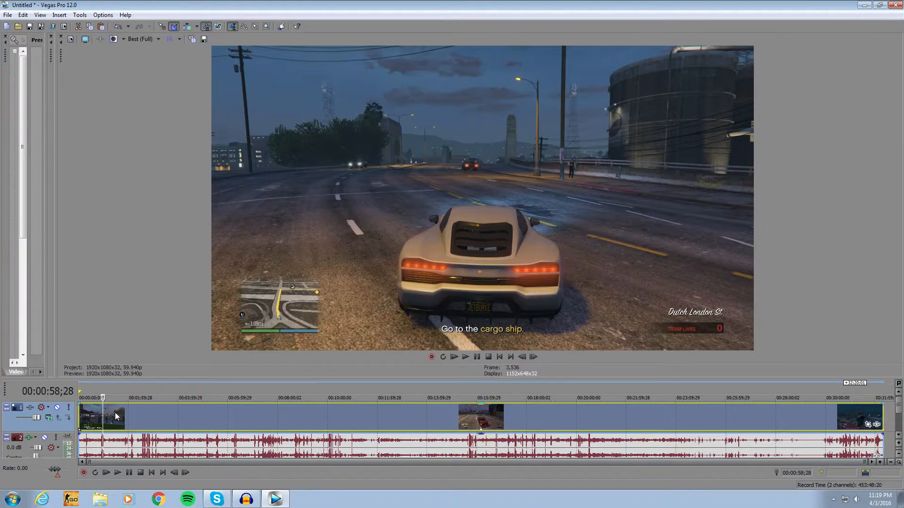
left_click(89, 415)
left_click(90, 417)
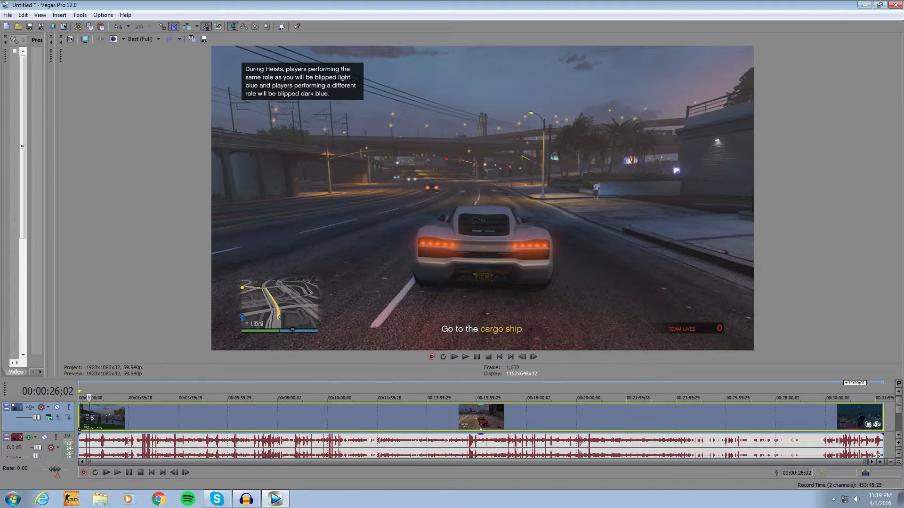
left_click(90, 417)
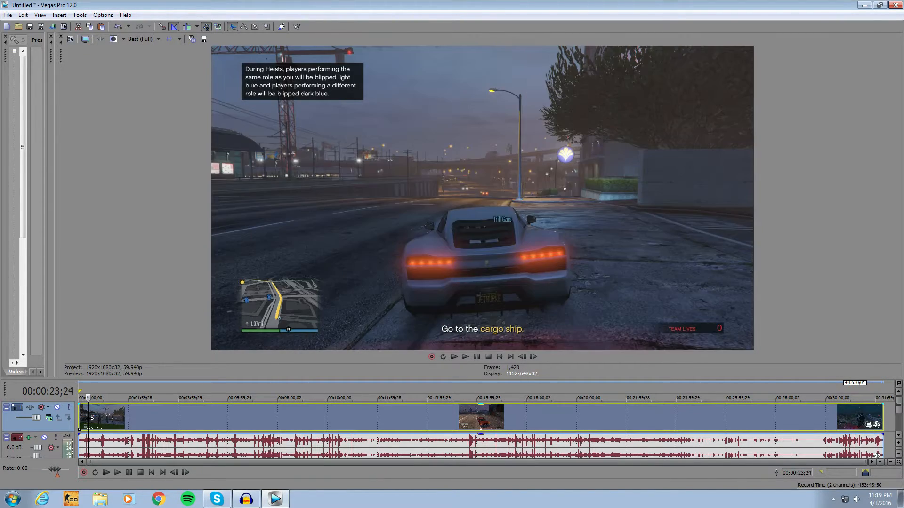
left_click(90, 419)
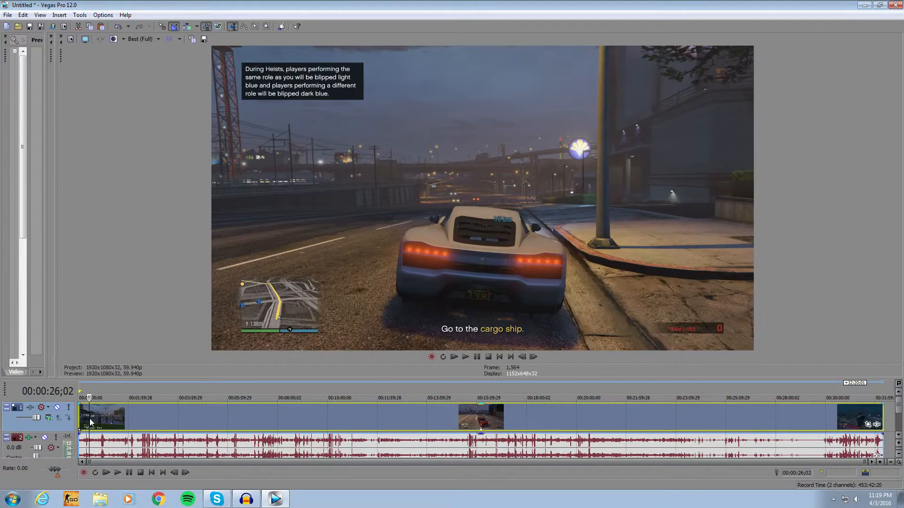
left_click(90, 421)
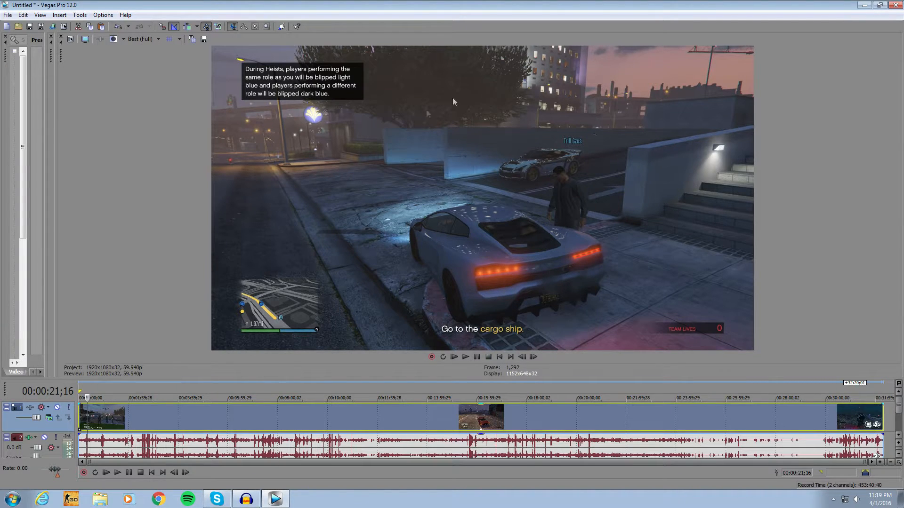
Zoom in on the timeline and step the cursor back to 00:00:19;26 to examine individual frames
key("Left")
key("Right")
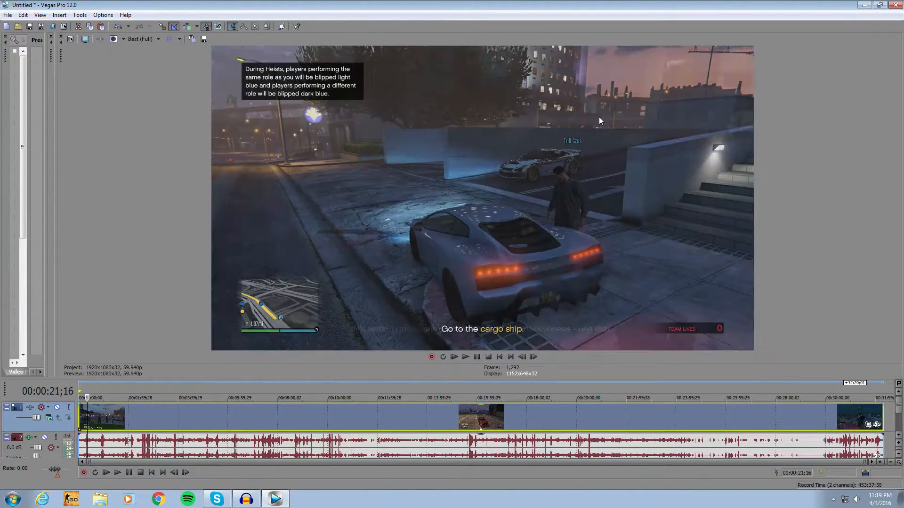
key("Up")
key("Up")
key("Up")
key("Left")
key("Left")
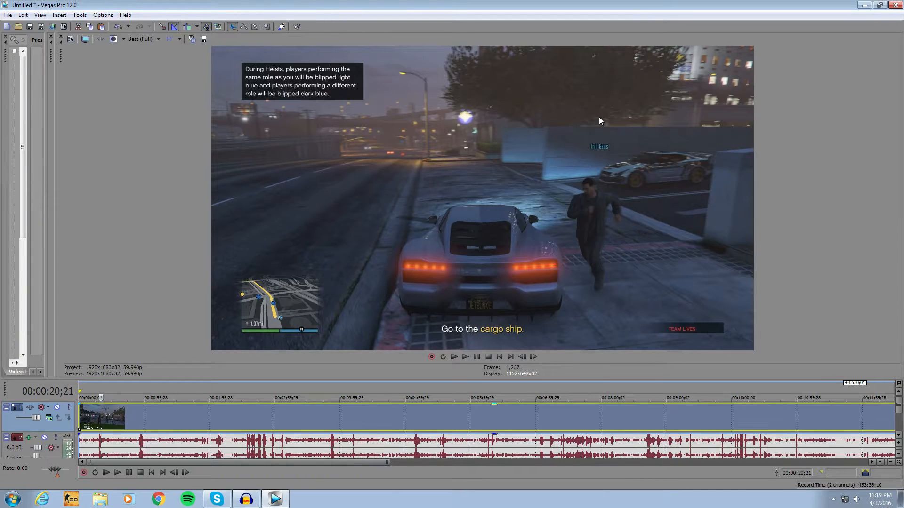
key("Left")
key("Left")
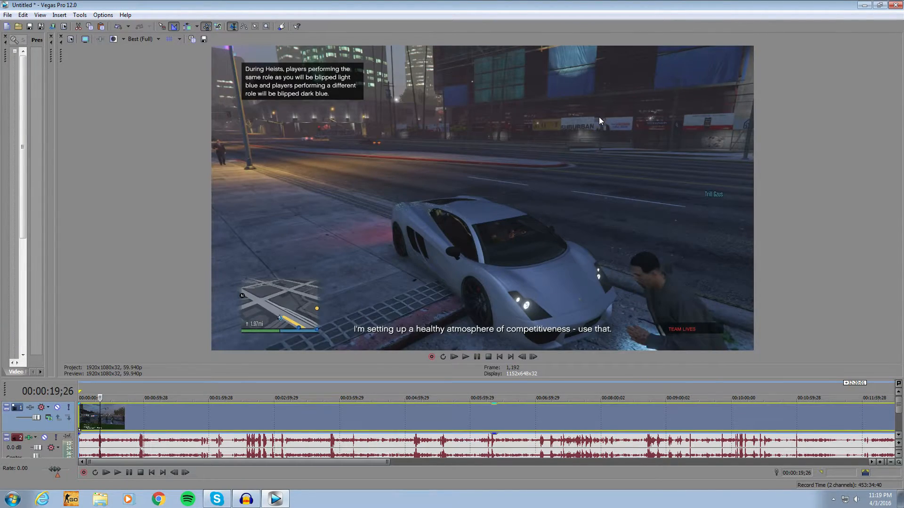
Split the gameplay clip at 00:00:42;23 and delete everything after the cut
key("Left")
key("Left")
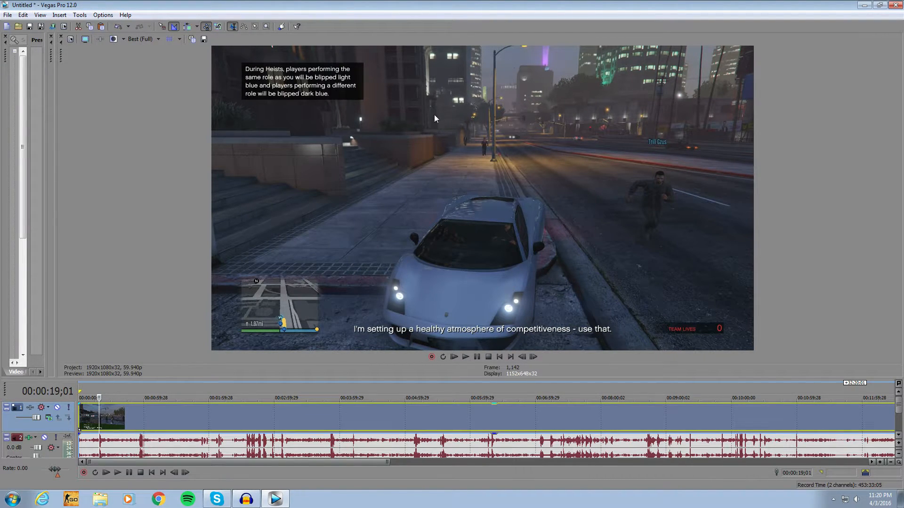
left_click(125, 411)
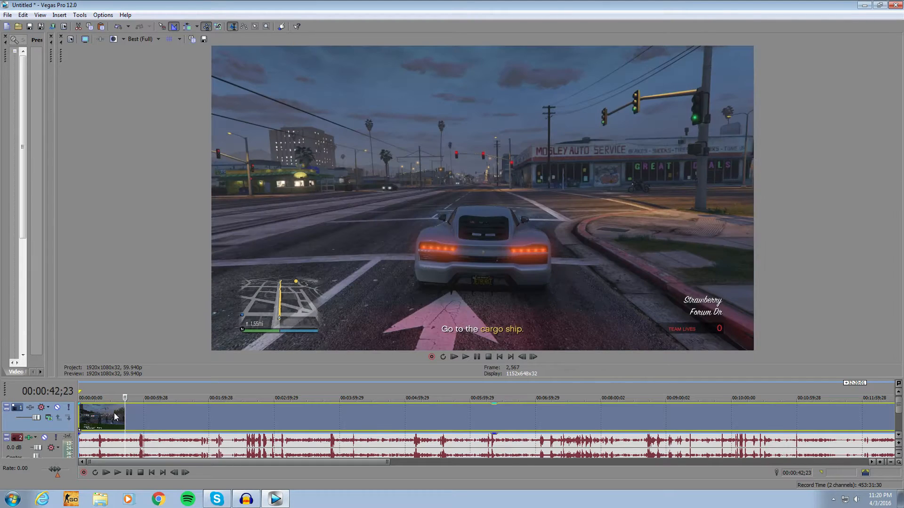
key("s")
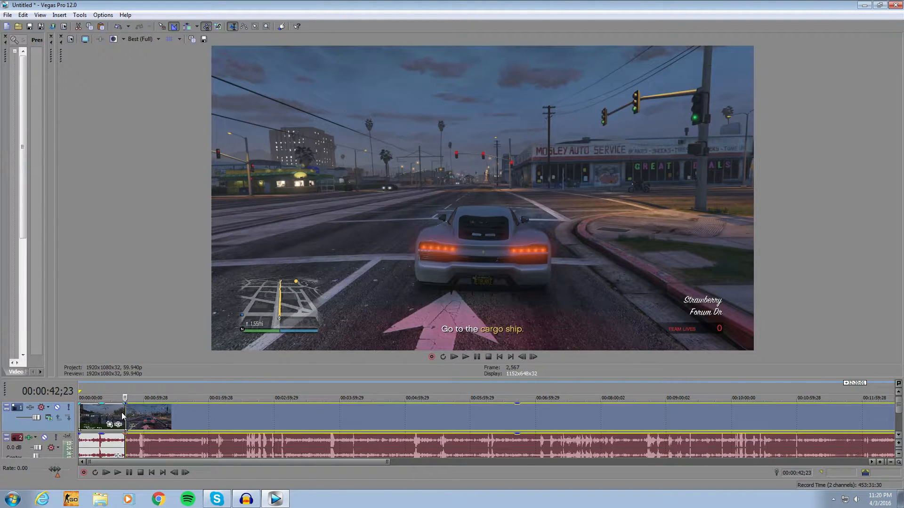
right_click(135, 417)
left_click(166, 233)
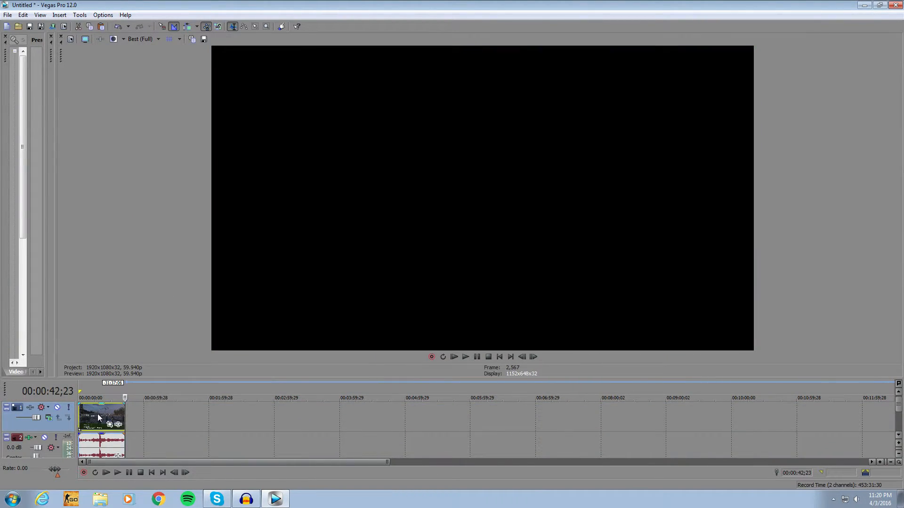
Examine frames of the parked car in the trimmed clip and place the cursor at 00:00:18;17
left_click(98, 414)
left_click(100, 409)
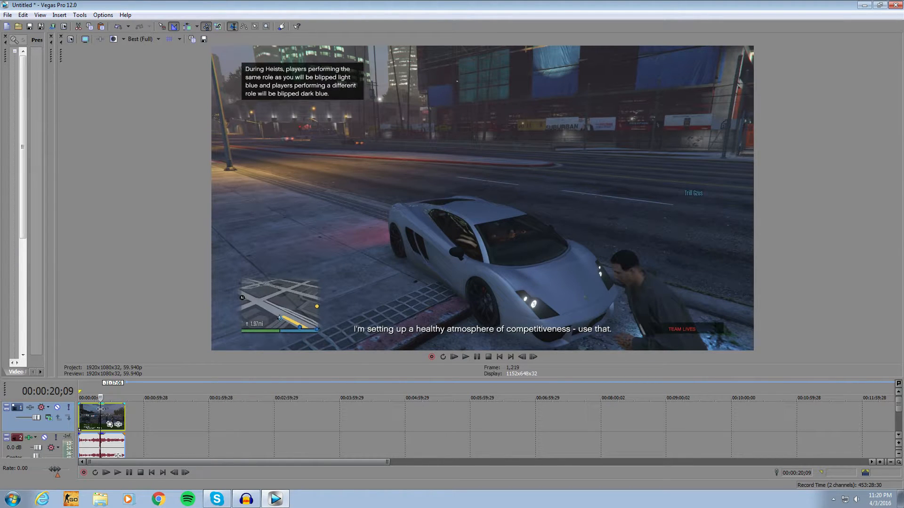
left_click(100, 408)
left_click(100, 408)
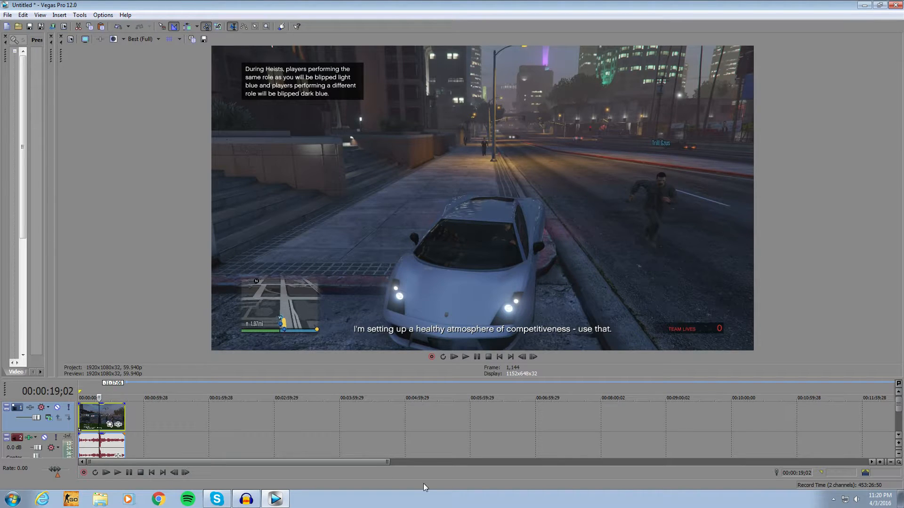
left_click(246, 499)
left_click(246, 500)
right_click(106, 412)
left_click(99, 412)
Add the Sony Color Corrector effect to the video track
left_click(31, 408)
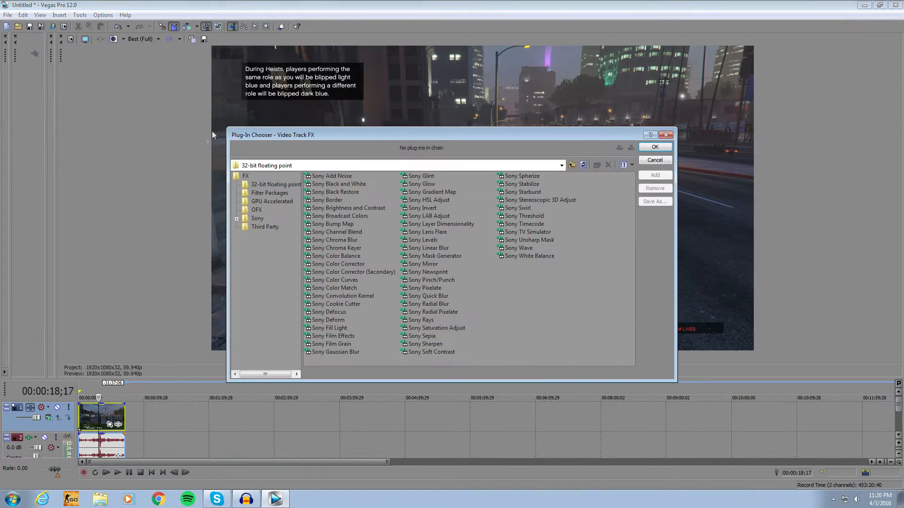
left_click_drag(300, 136, 162, 135)
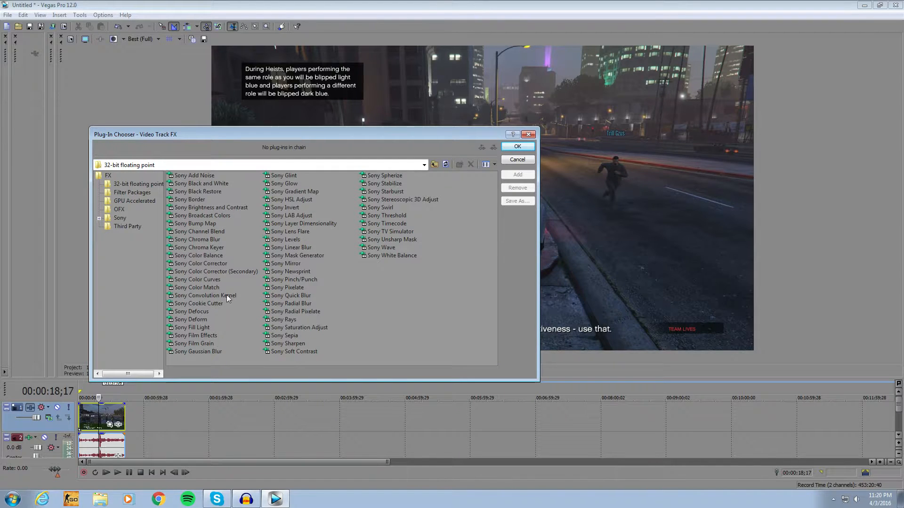
left_click(202, 263)
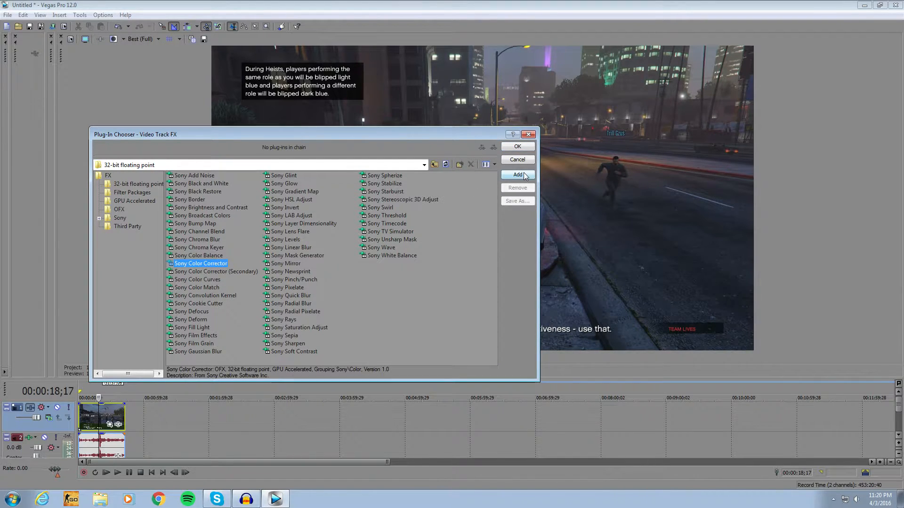
left_click(521, 176)
left_click(517, 146)
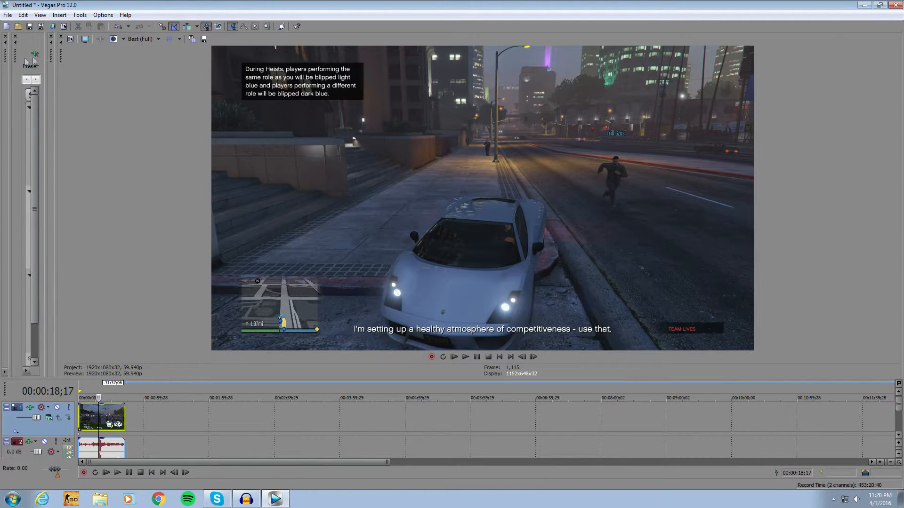
Widen the Video Track FX pane so the Color Corrector's parameters are readable
left_click_drag(55, 62, 237, 61)
left_click_drag(15, 55, 66, 71)
left_click(106, 82)
left_click(91, 81)
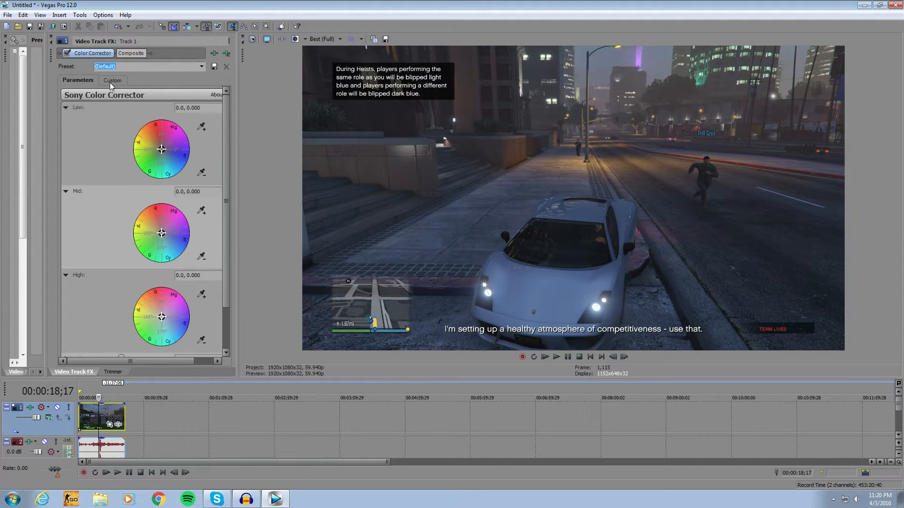
Show the Color Corrector's custom view and enlarge the pane until all three color wheels fit
left_click_drag(226, 133, 231, 227)
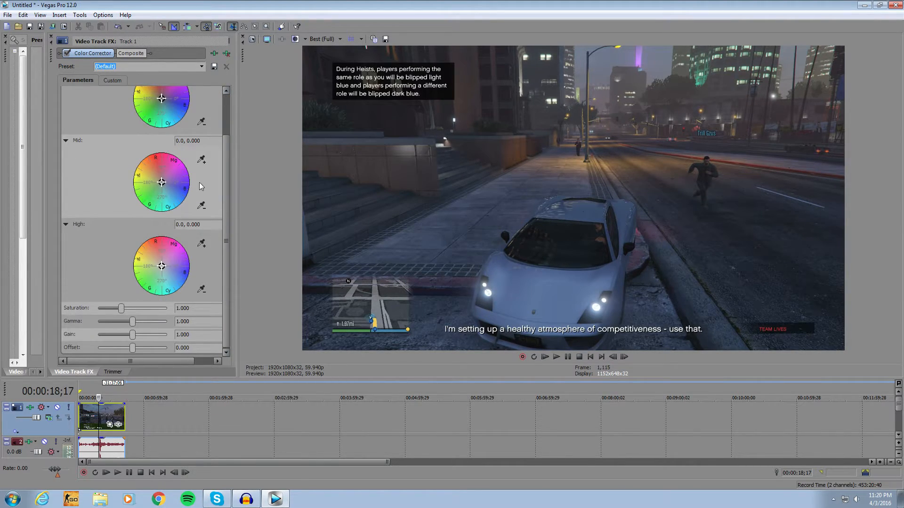
left_click(112, 80)
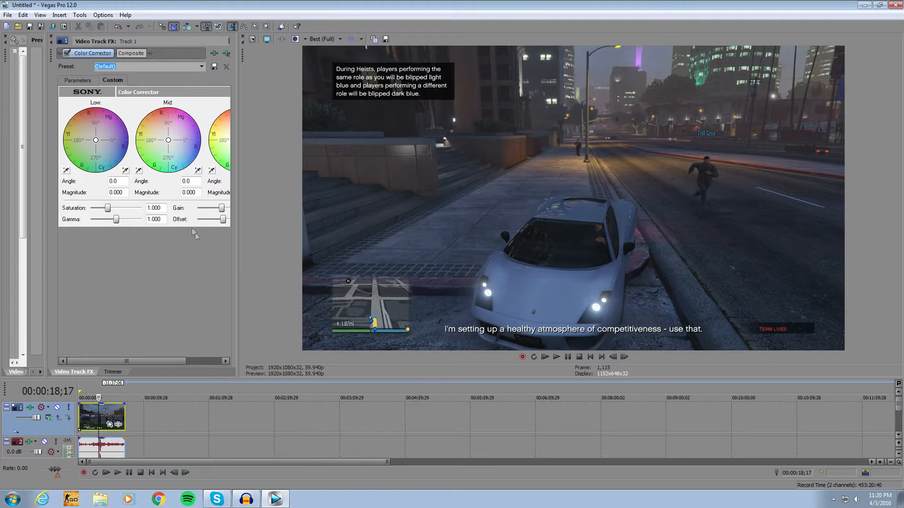
left_click_drag(148, 362, 151, 363)
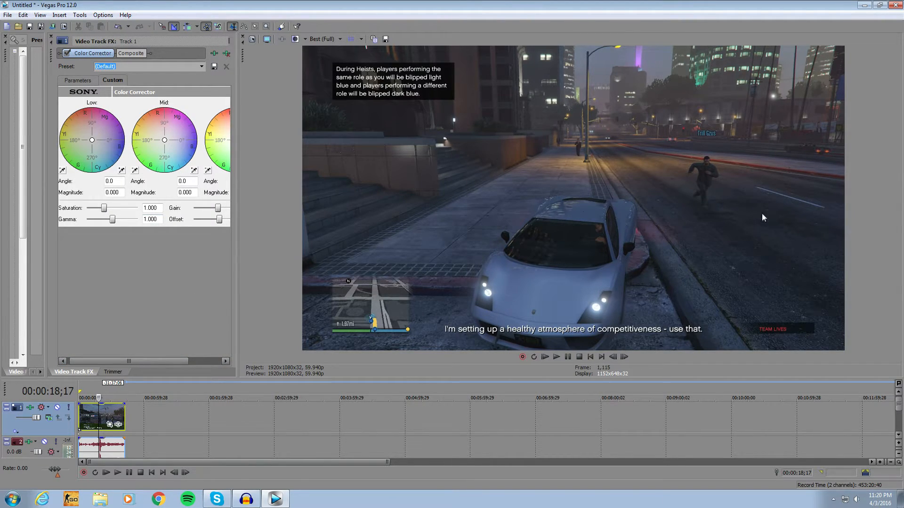
left_click(202, 67)
left_click(203, 67)
left_click_drag(141, 362, 188, 363)
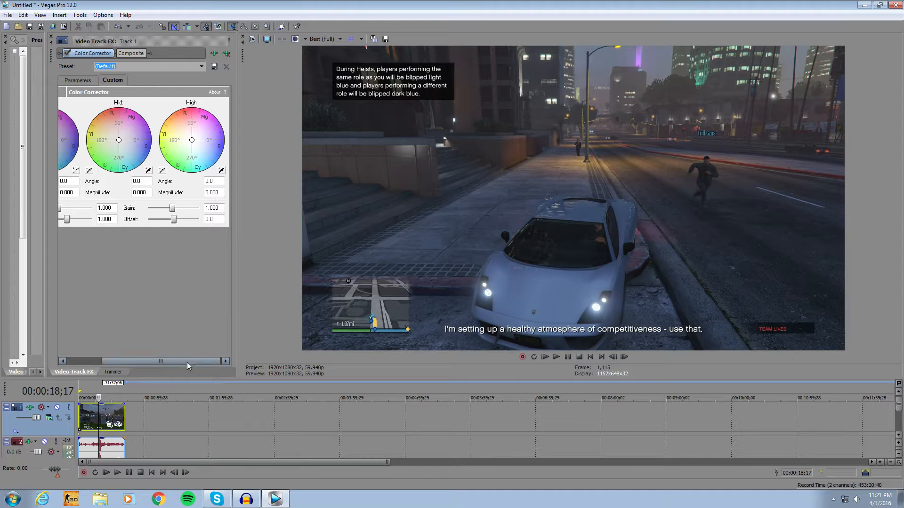
left_click_drag(236, 295, 294, 293)
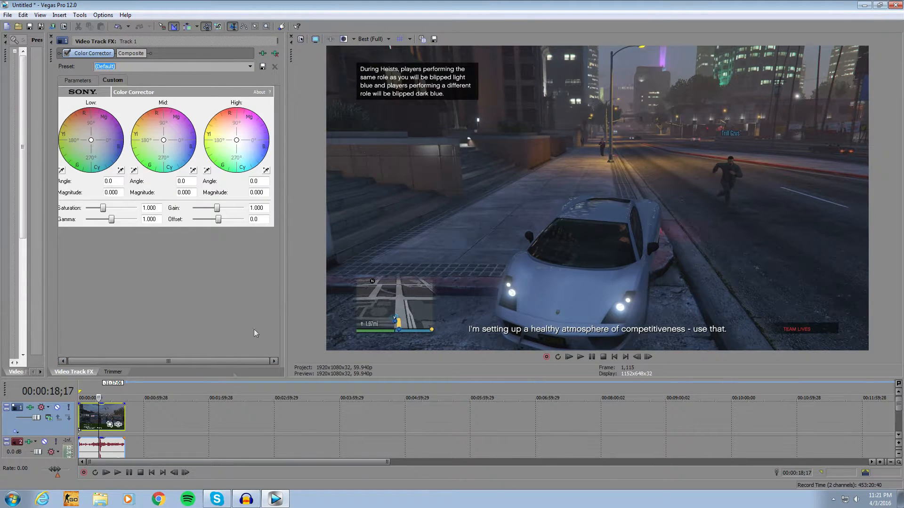
Apply the Burke preset to the Color Corrector and compare the image with the effect disabled and enabled
left_click(250, 67)
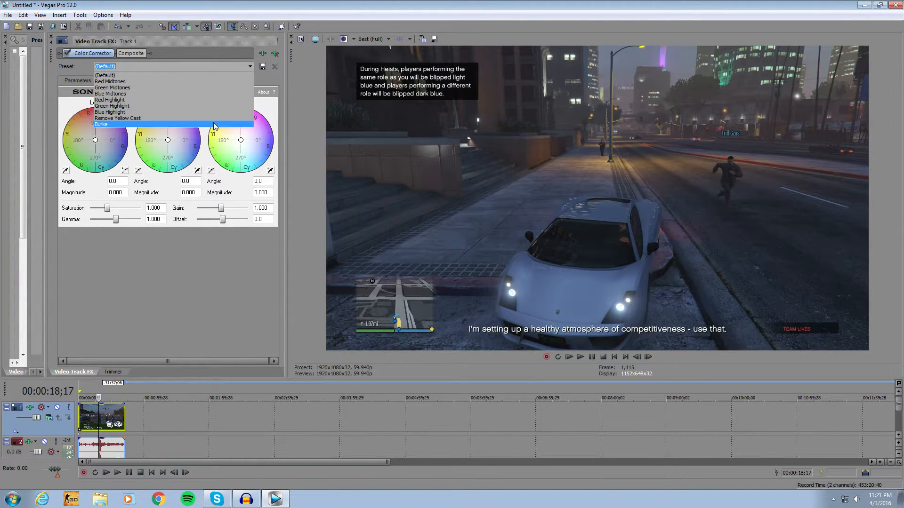
left_click(214, 127)
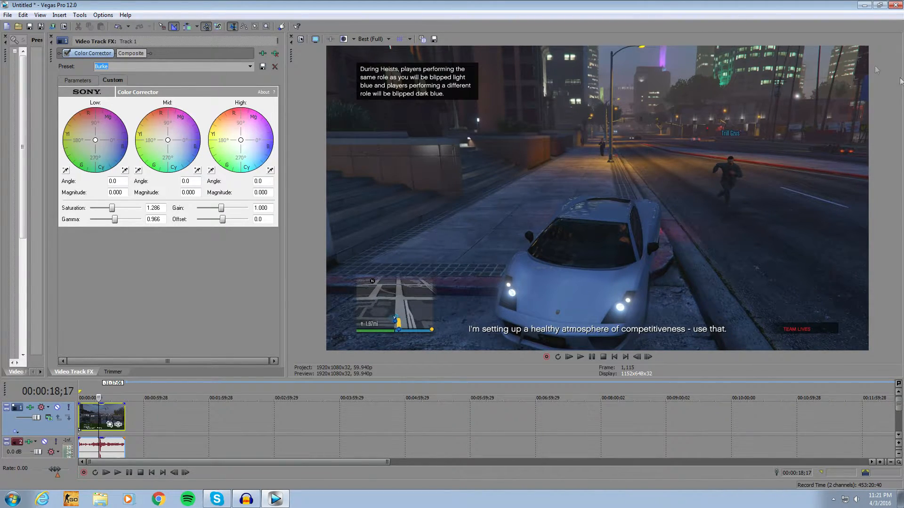
left_click(67, 53)
left_click(67, 53)
Add the Sony Unsharp Mask effect to the video track's effect chain
left_click(262, 54)
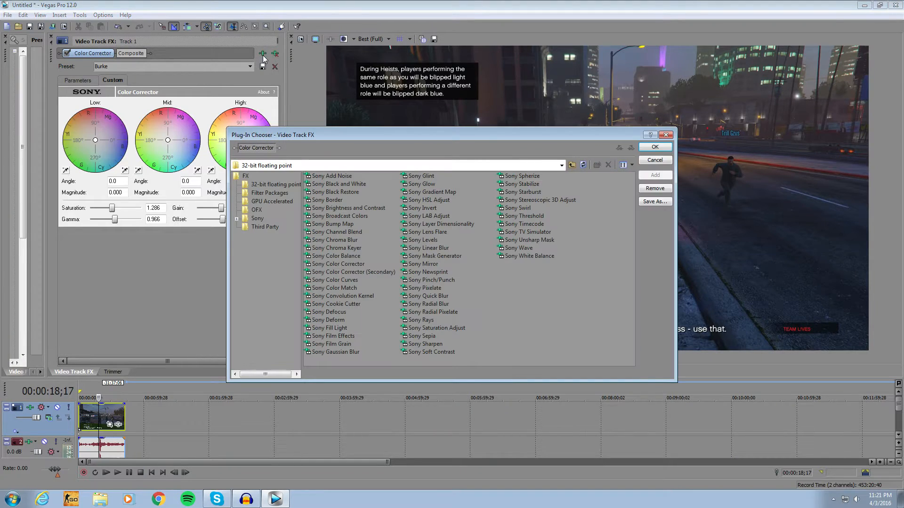
left_click(532, 240)
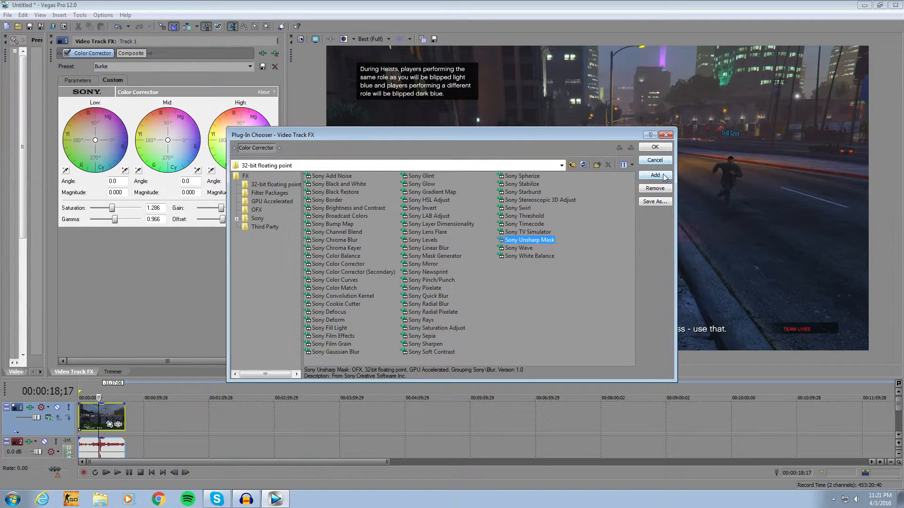
left_click(655, 175)
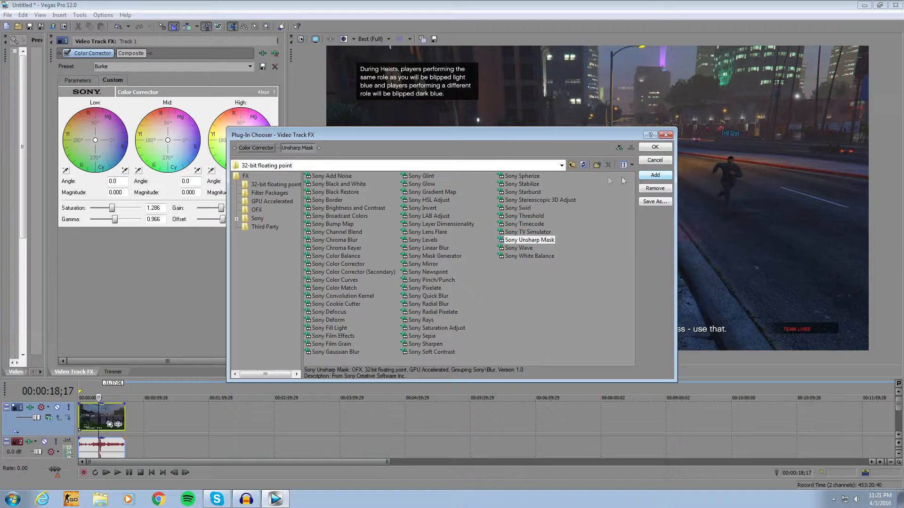
left_click(664, 148)
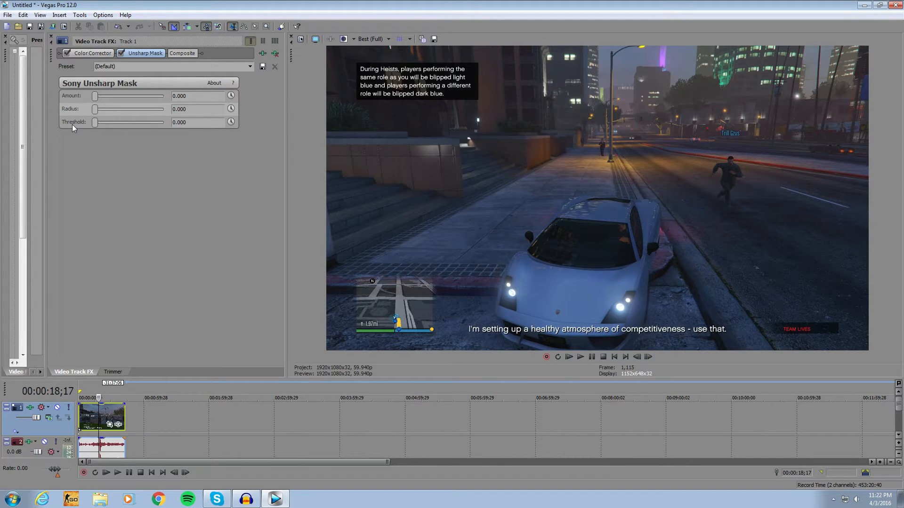
Apply the JetBurke preset to the Unsharp Mask and compare the image with the effect disabled and enabled
left_click(250, 68)
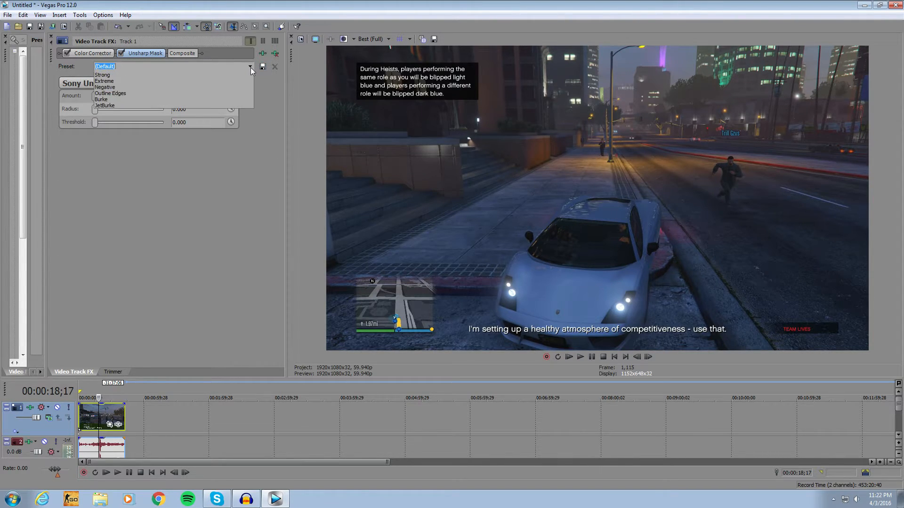
left_click(190, 124)
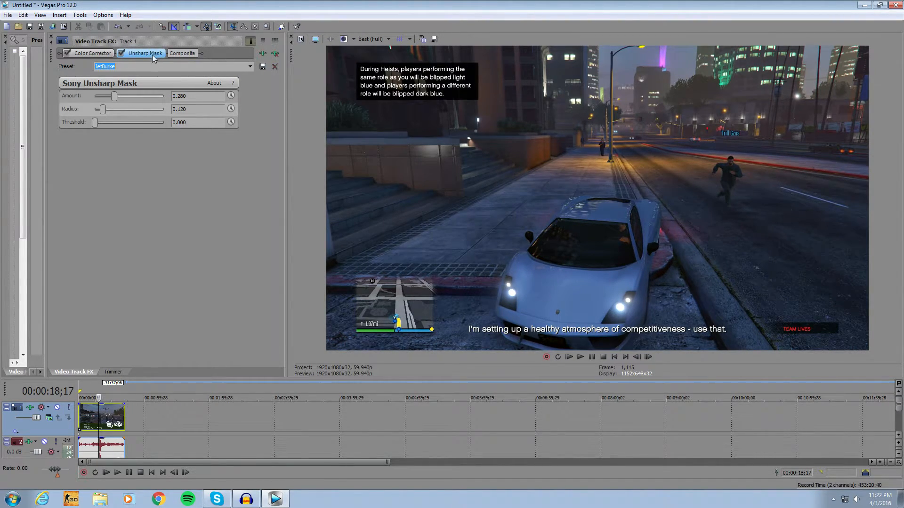
left_click(121, 53)
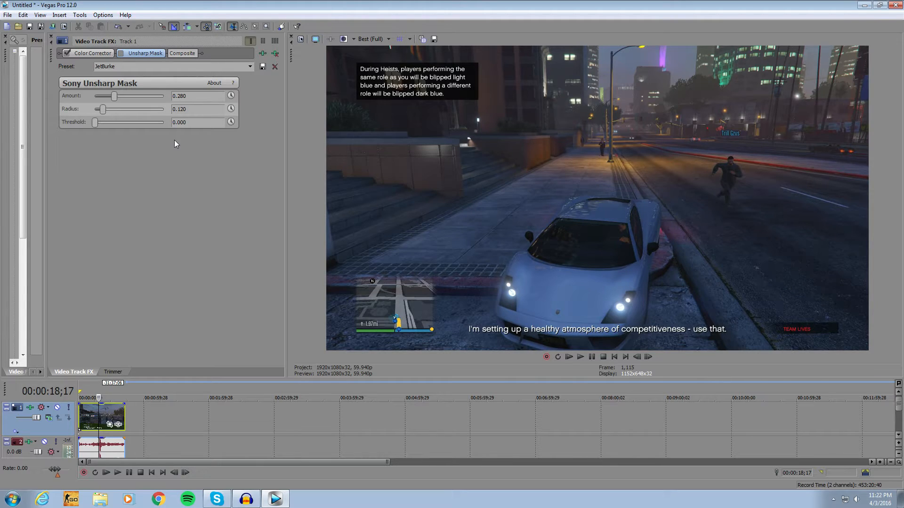
left_click(121, 53)
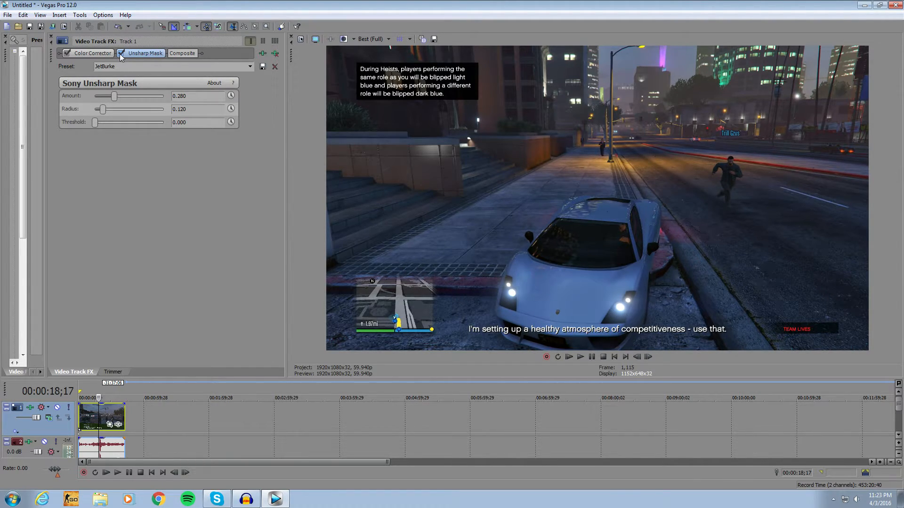
Add the Sony Sharpen effect after the Unsharp Mask on the video track
left_click(262, 53)
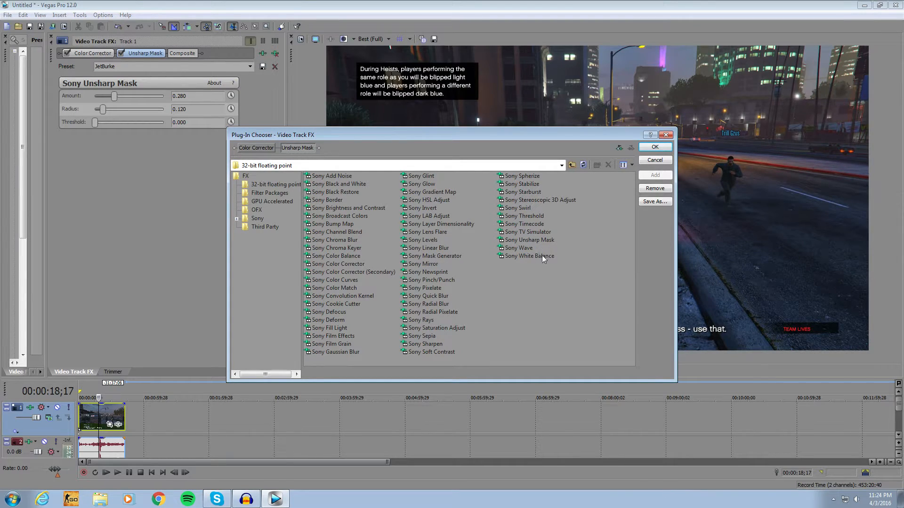
left_click(433, 343)
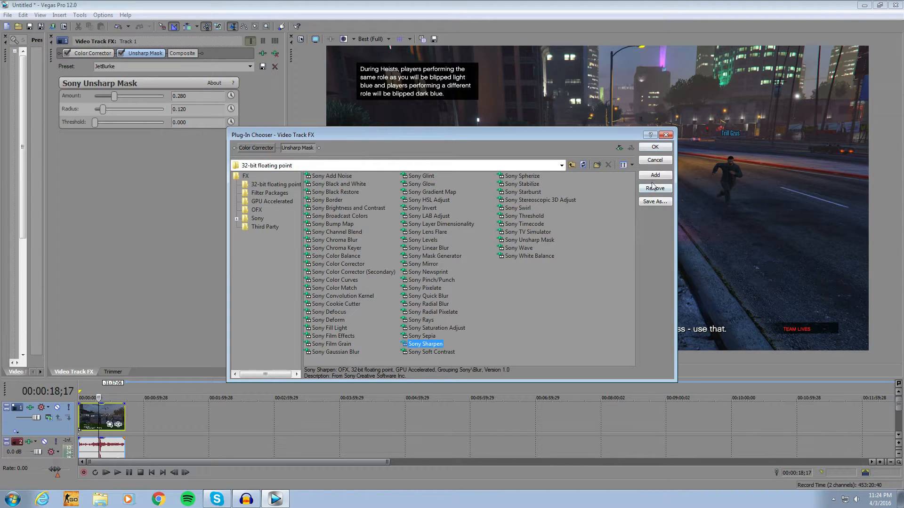
left_click(653, 175)
left_click(657, 150)
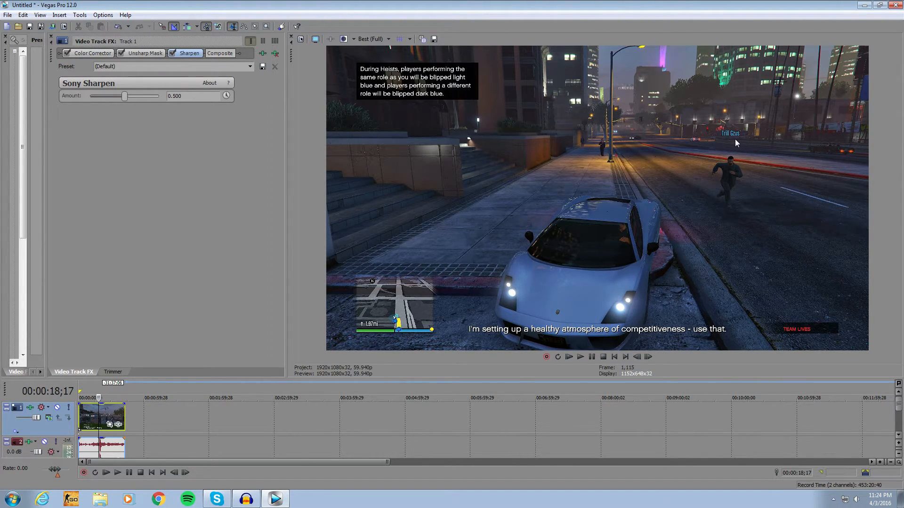
Apply the Test preset to the Sharpen effect, switching the effect off for comparison and back on
left_click(173, 54)
left_click(250, 66)
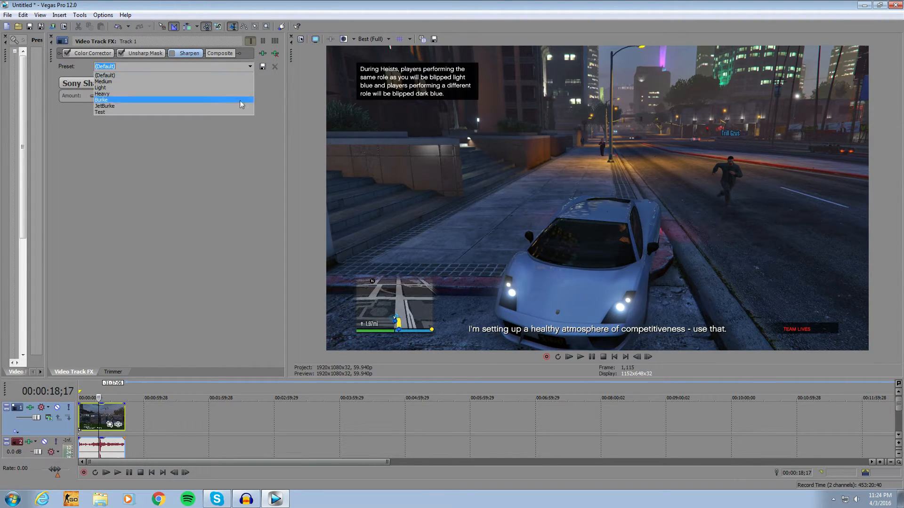
left_click(236, 112)
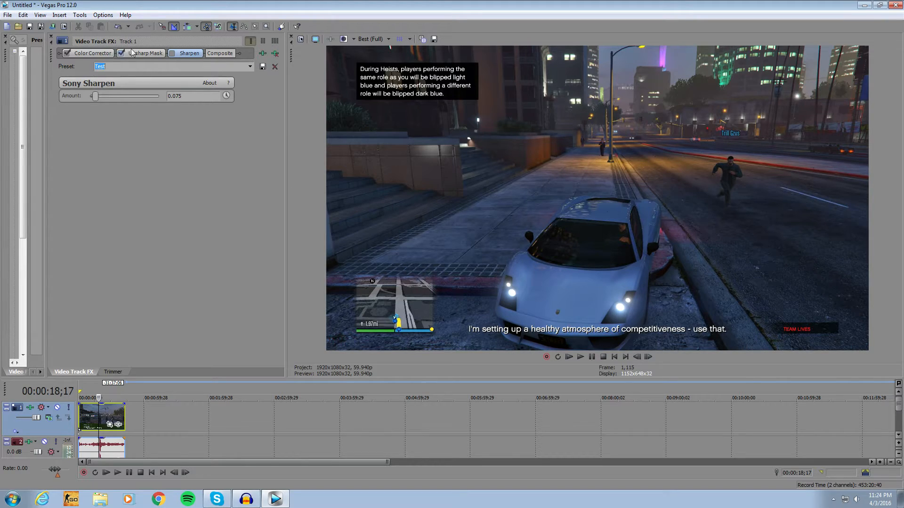
left_click(172, 55)
Open the render settings and review the Internet HD 1080p 60FPS template's video, audio and system options, including a GPU check
left_click(52, 26)
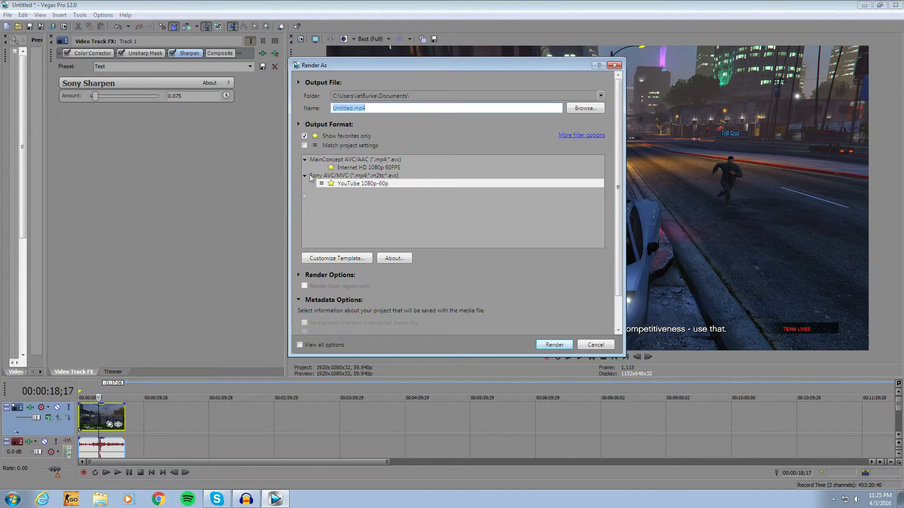
left_click(348, 169)
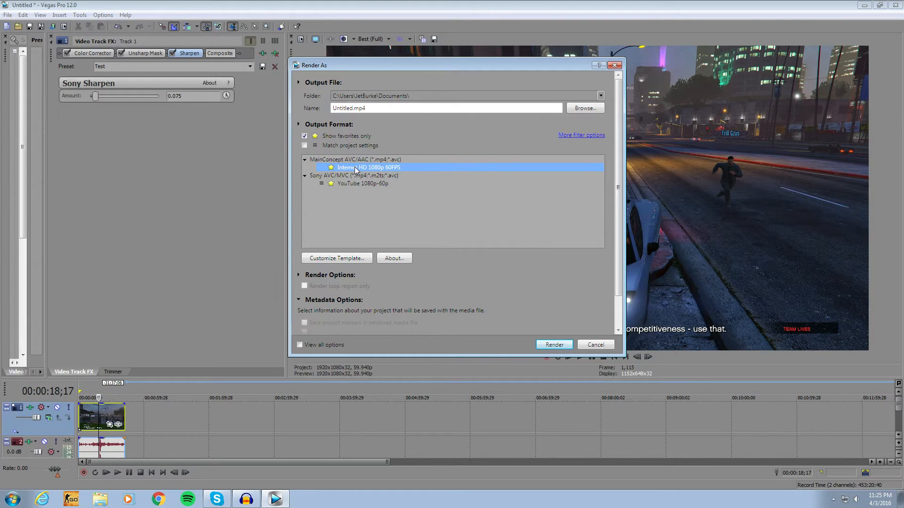
left_click(343, 258)
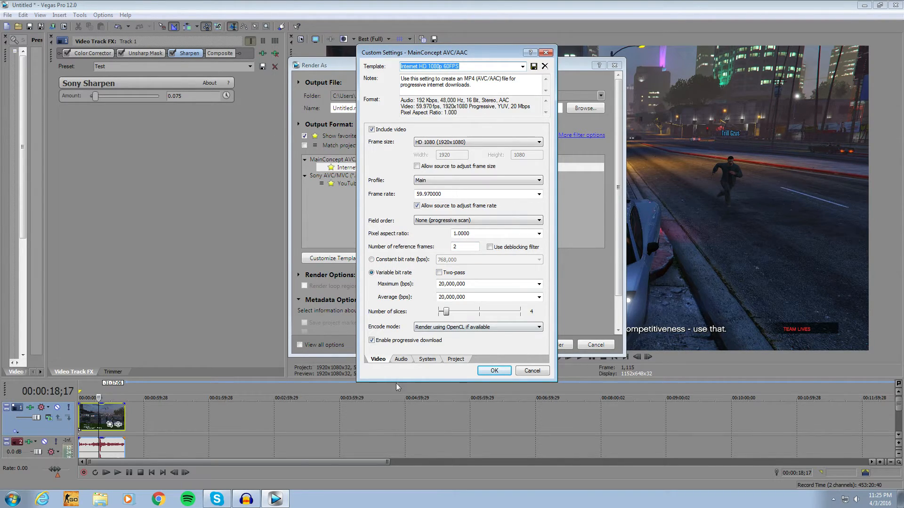
left_click(406, 361)
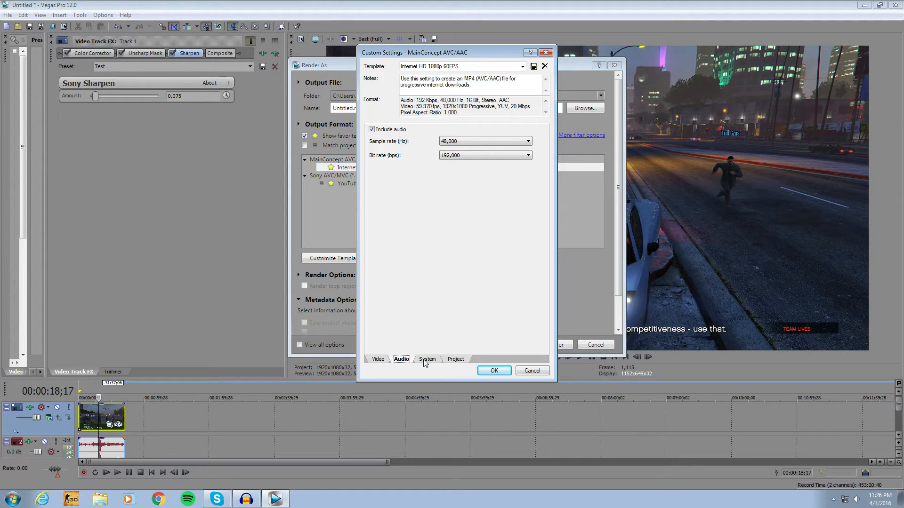
left_click(426, 360)
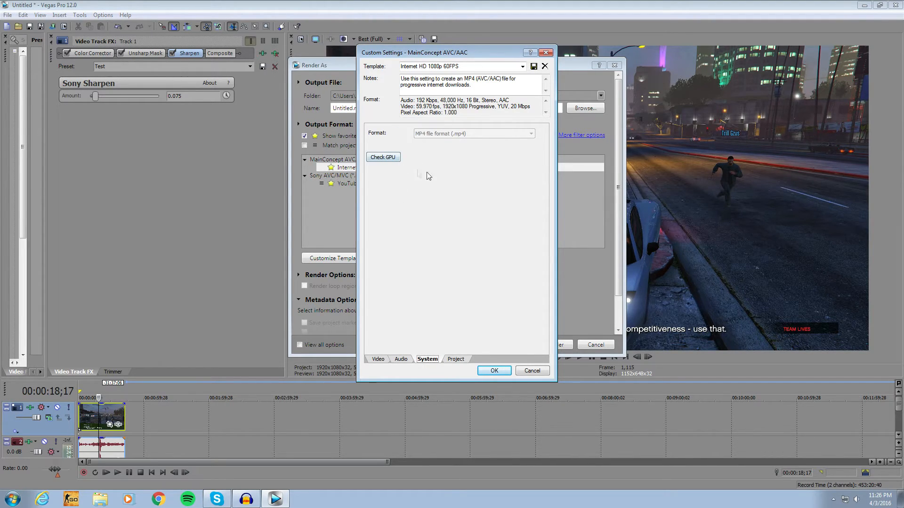
left_click(382, 158)
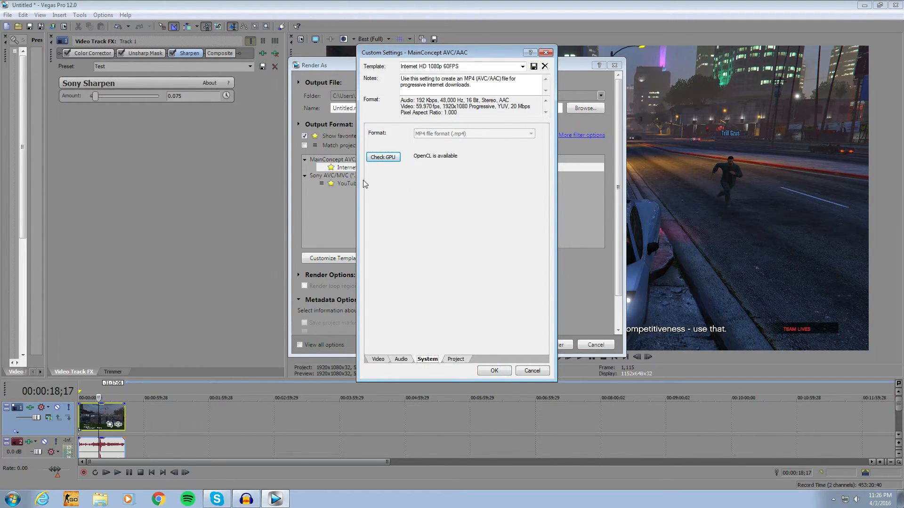
Set the Internet HD 1080p 60FPS template's video rendering quality to Best, keep stereoscopic 3D on Use Project Settings, and accept the custom settings
left_click(456, 362)
left_click(473, 135)
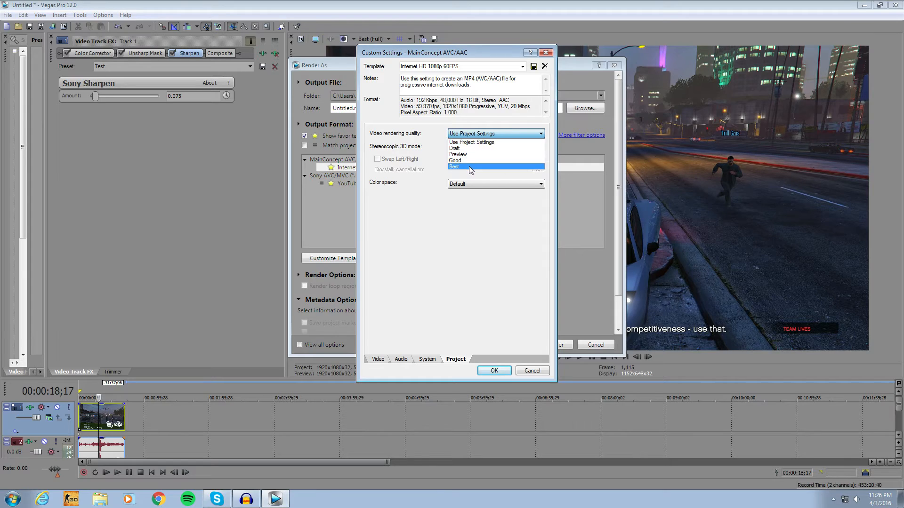
left_click(471, 168)
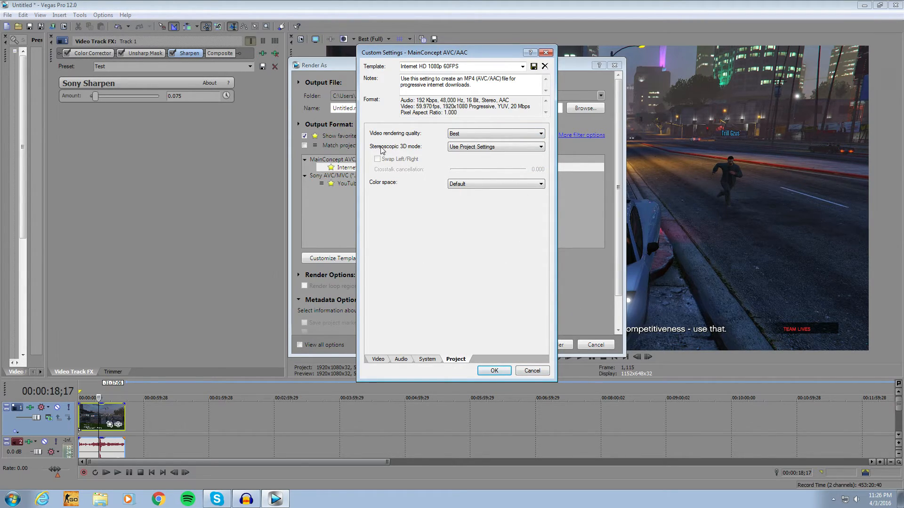
left_click(453, 147)
left_click(471, 154)
left_click(379, 359)
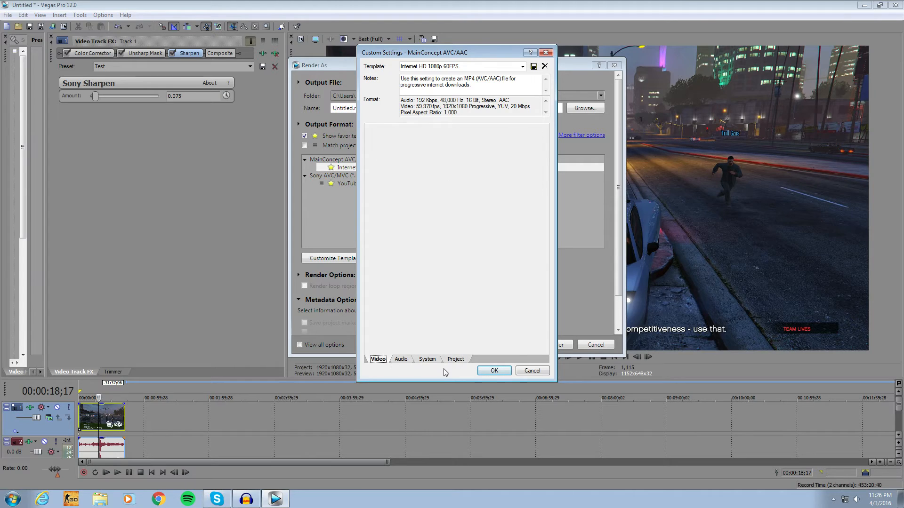
left_click(492, 371)
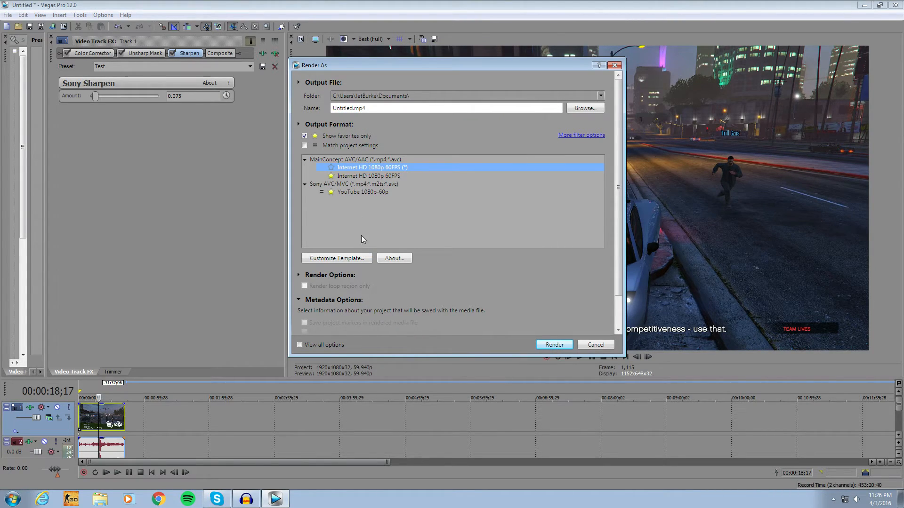
Open the custom settings of the Sony AVC YouTube 1080p-60p template and review its video format and frame size choices
left_click(349, 194)
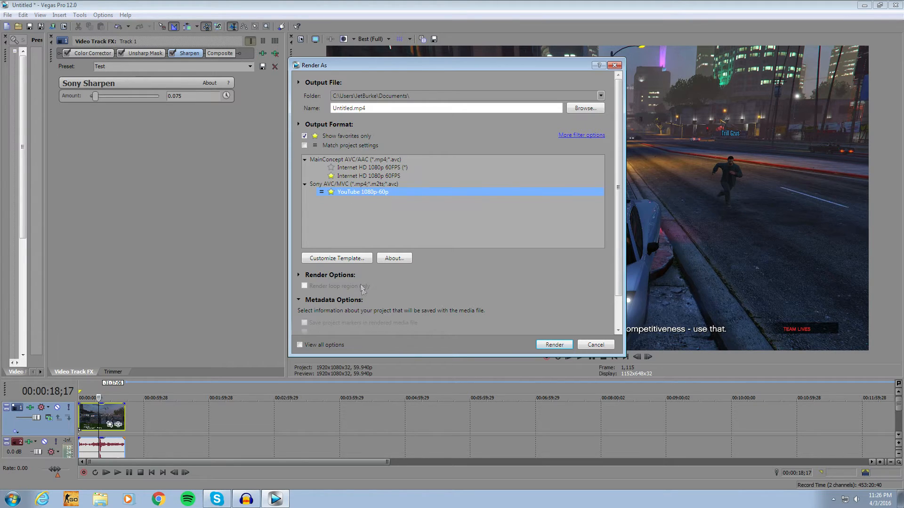
left_click(334, 259)
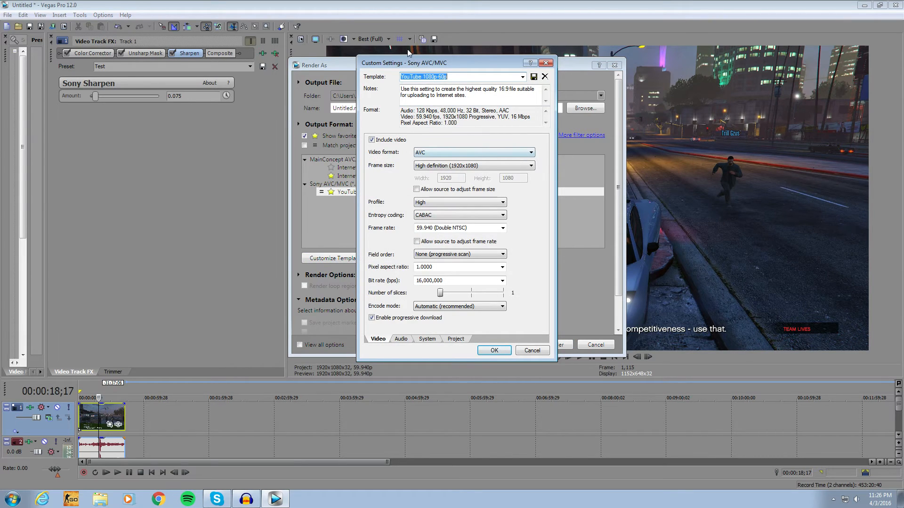
left_click_drag(423, 69, 452, 96)
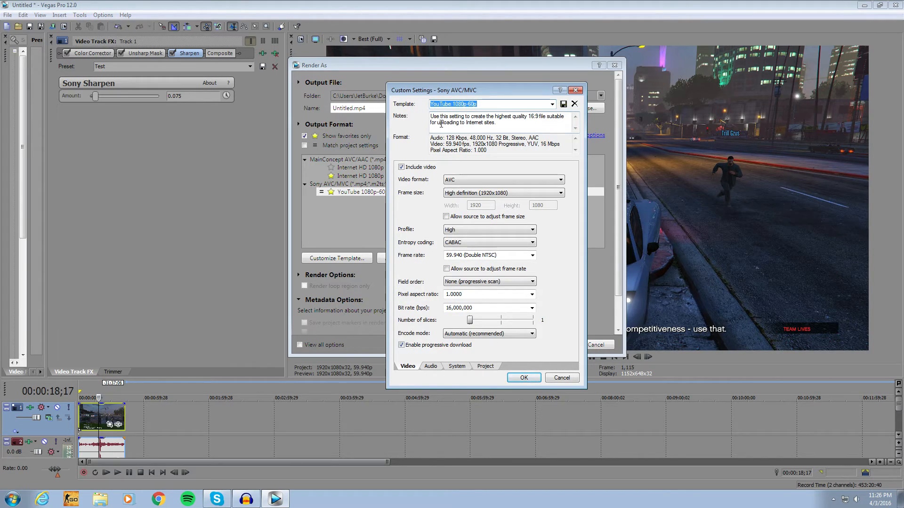
left_click(478, 183)
left_click(471, 187)
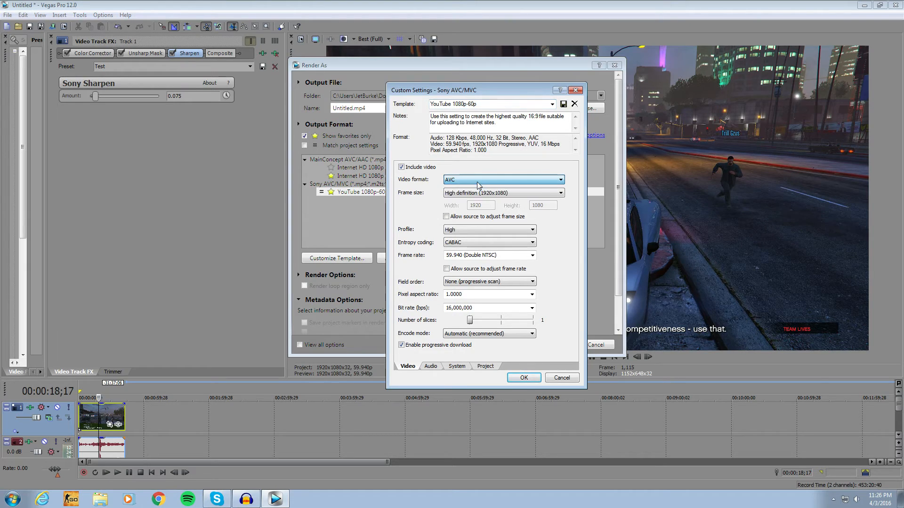
left_click(464, 181)
left_click(462, 188)
left_click(456, 193)
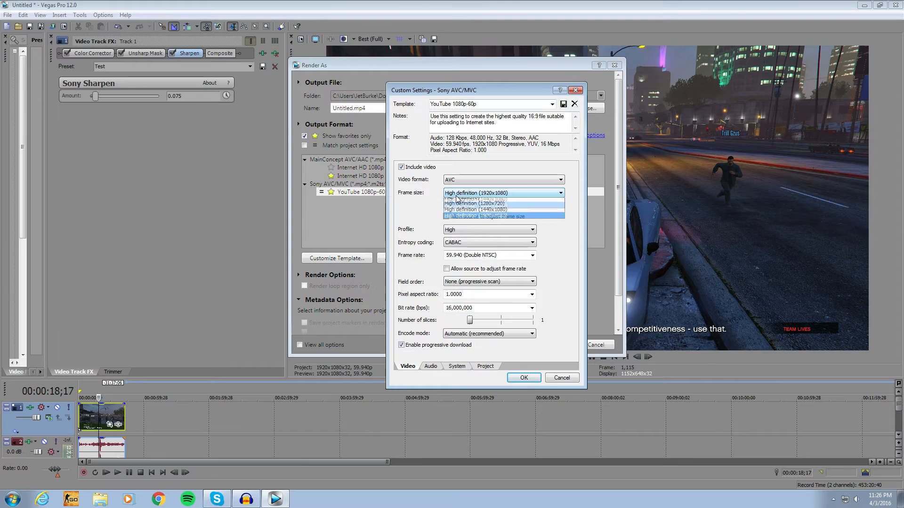
left_click(473, 250)
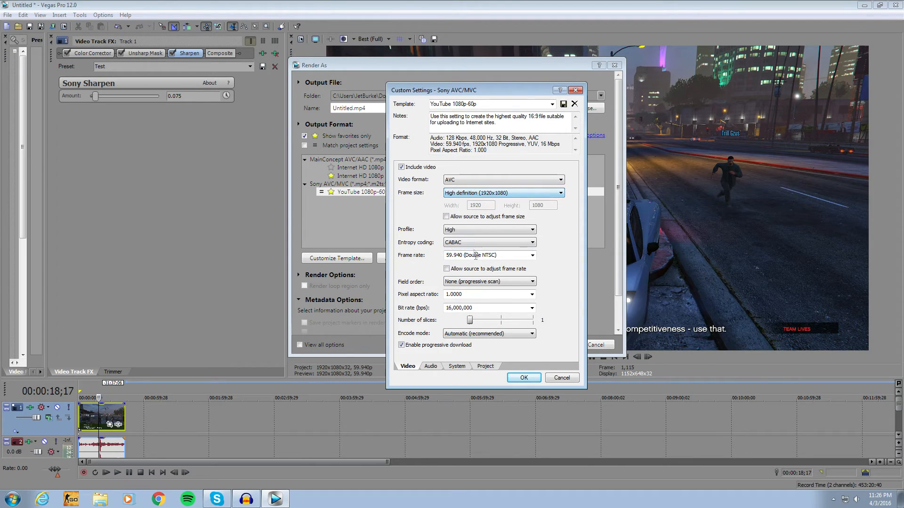
Review the profile, entropy coding and field order options of the YouTube 1080p-60p template without changing them
left_click(460, 233)
left_click(460, 232)
left_click(457, 241)
left_click(457, 241)
left_click(460, 283)
left_click(459, 286)
left_click(460, 282)
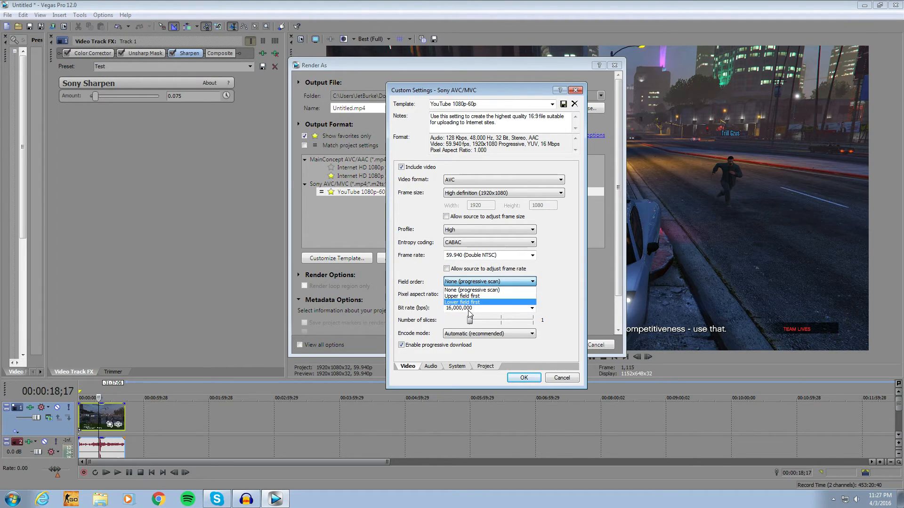
left_click(429, 271)
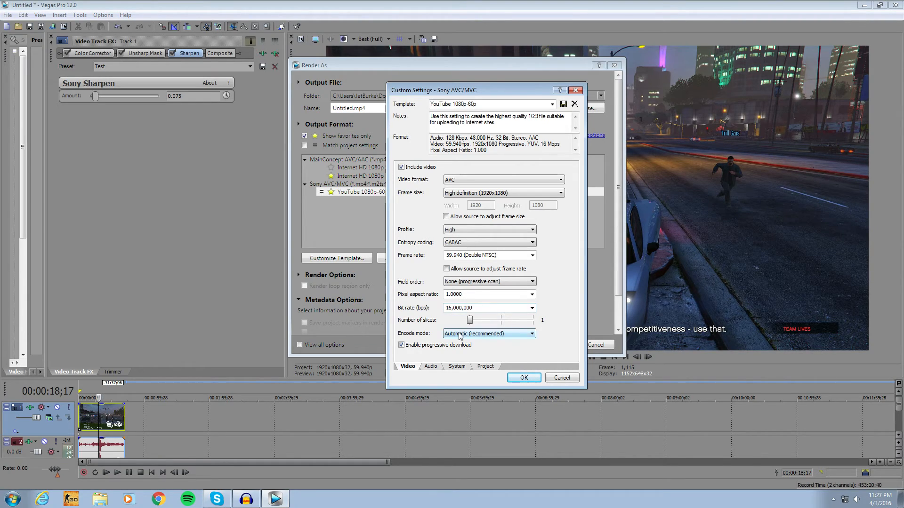
Review the YouTube 1080p-60p template's audio and system settings and check GPU availability
left_click(431, 367)
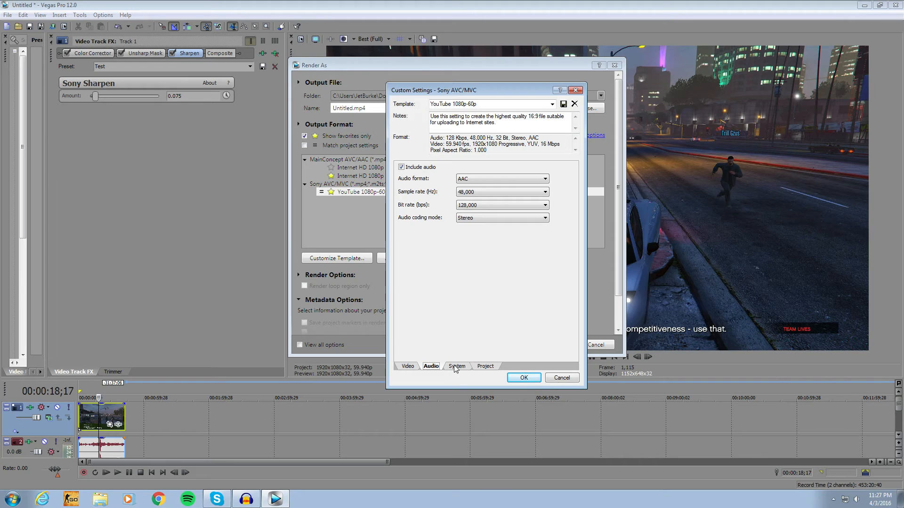
left_click(453, 367)
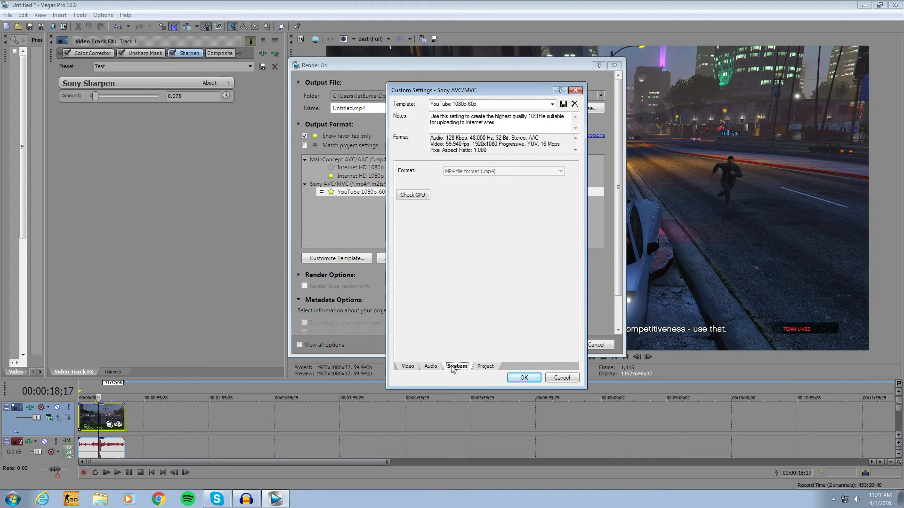
left_click(413, 195)
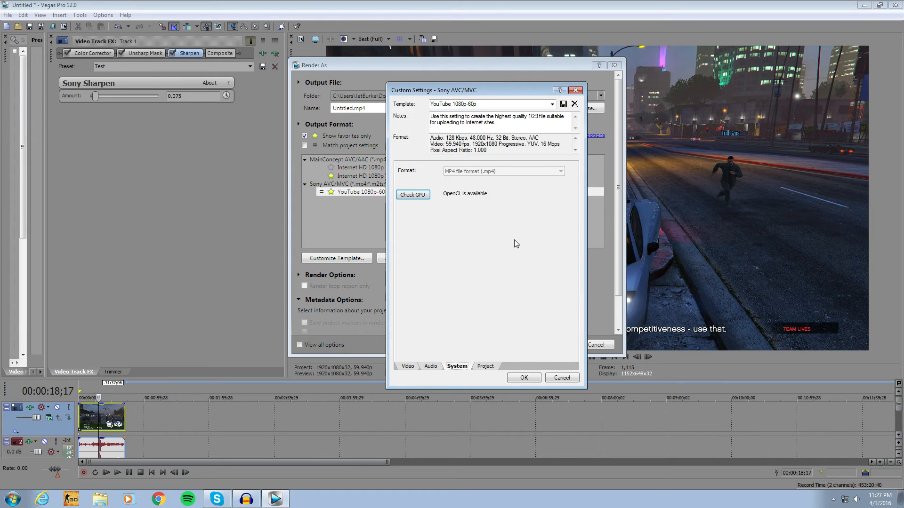
Set the YouTube 1080p-60p template's video rendering quality to Best, keep the color space at Default, accept, and close the render settings without rendering
left_click(486, 366)
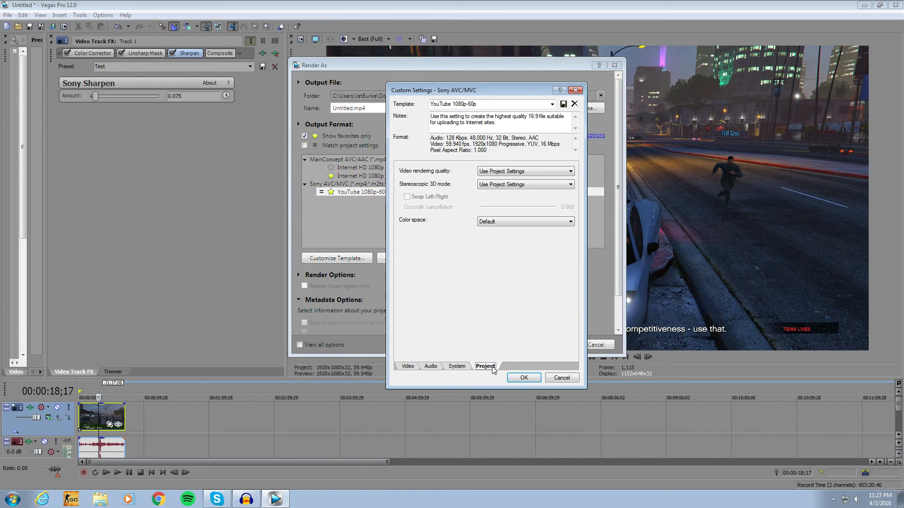
left_click(504, 172)
left_click(507, 205)
left_click(484, 222)
left_click(485, 229)
left_click(485, 188)
left_click(524, 378)
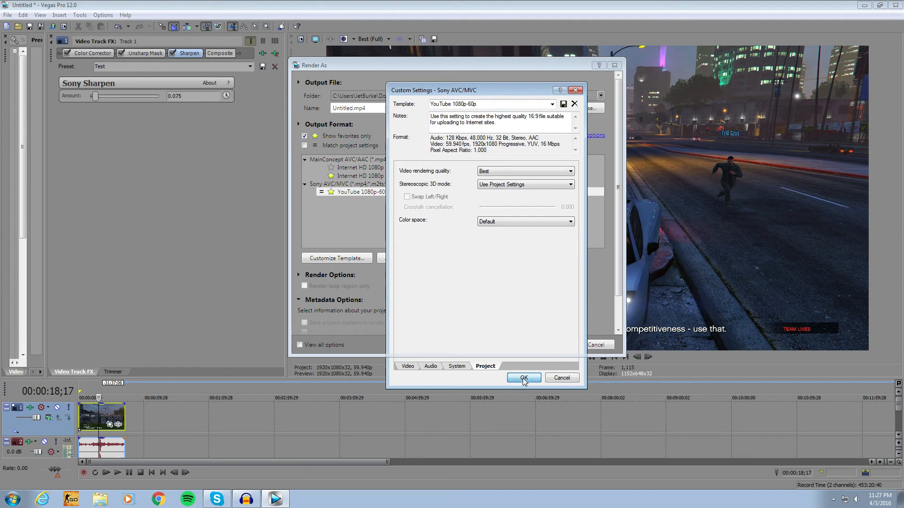
left_click(591, 346)
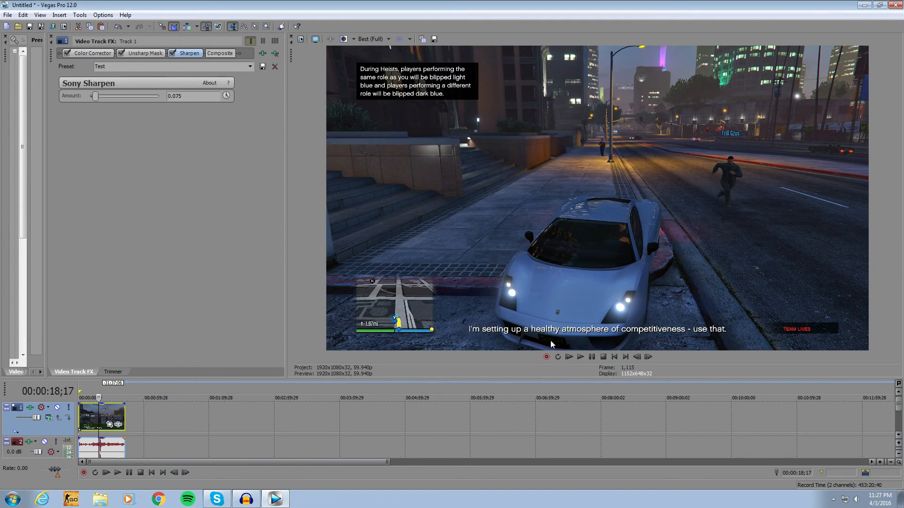